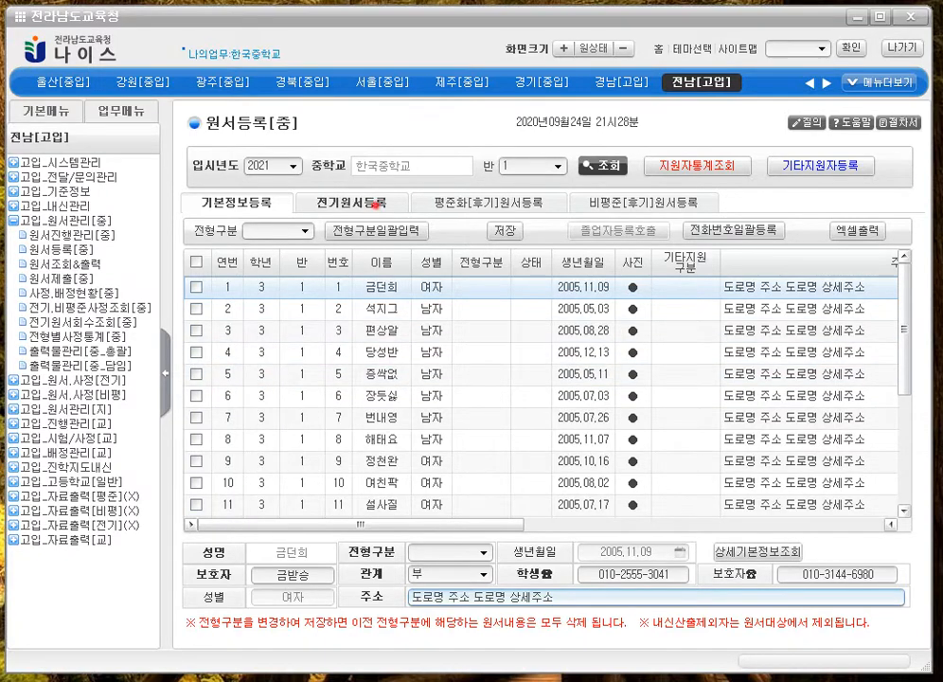
Step: Check the 전기, 평준화[후기] and 비평준[후기] application lists for registered applicants and return to 기본정보등록
click(379, 203)
click(554, 400)
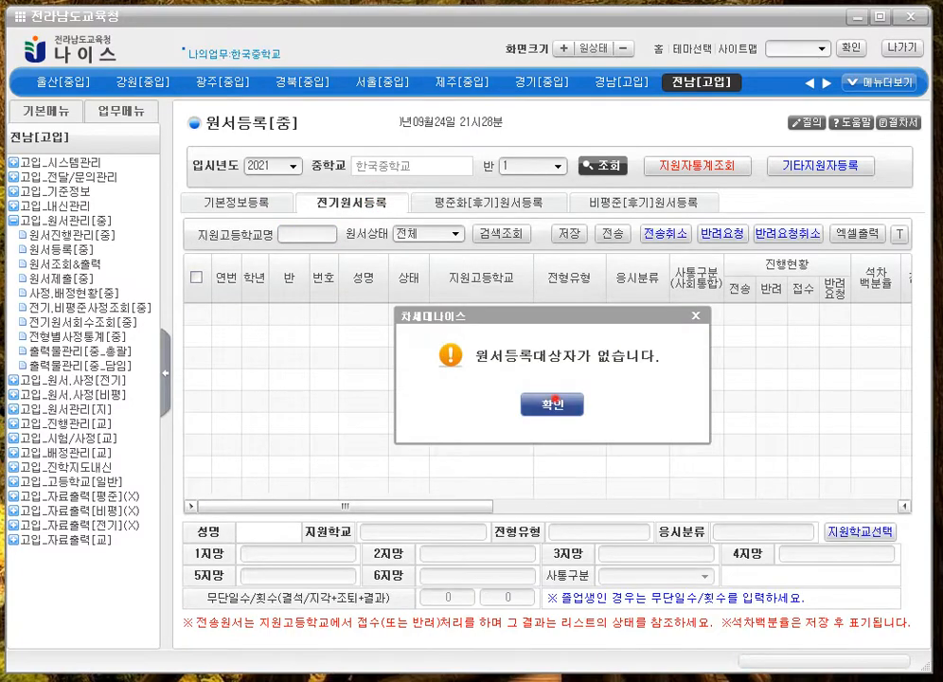
click(495, 205)
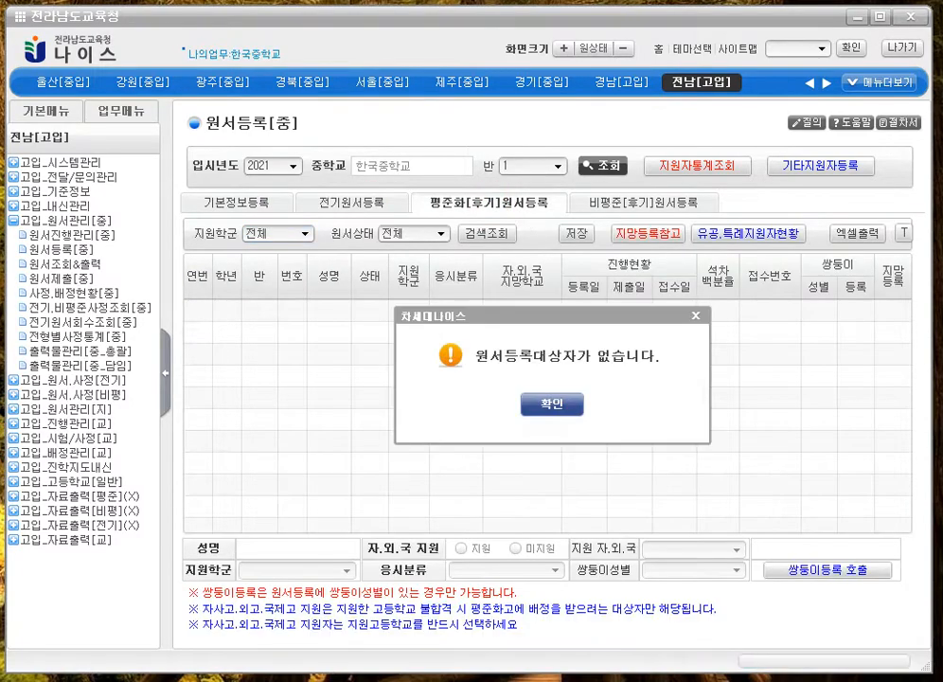
click(552, 404)
click(642, 203)
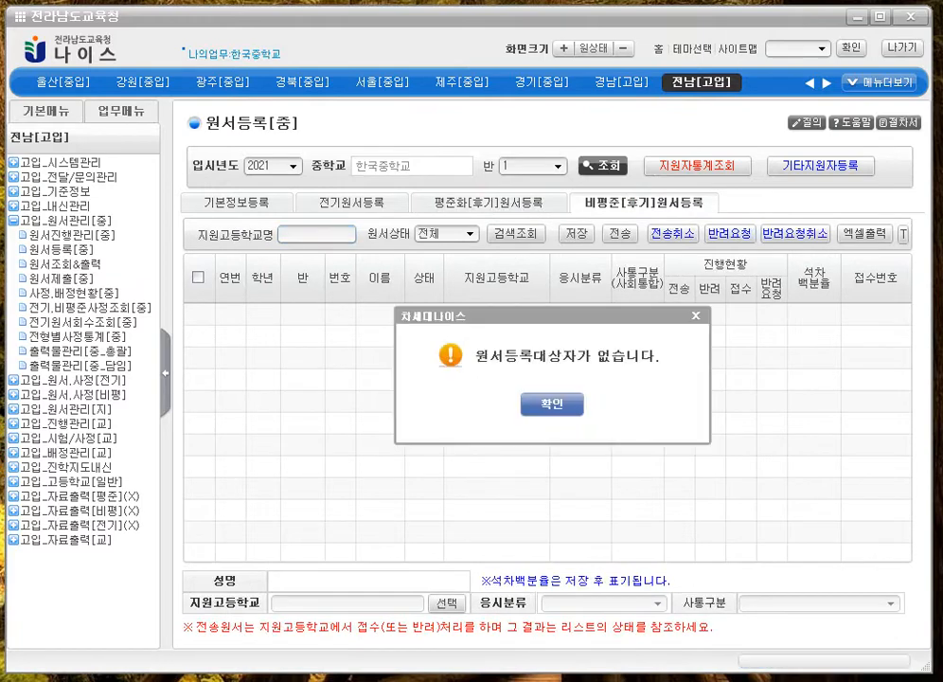
click(554, 400)
click(253, 202)
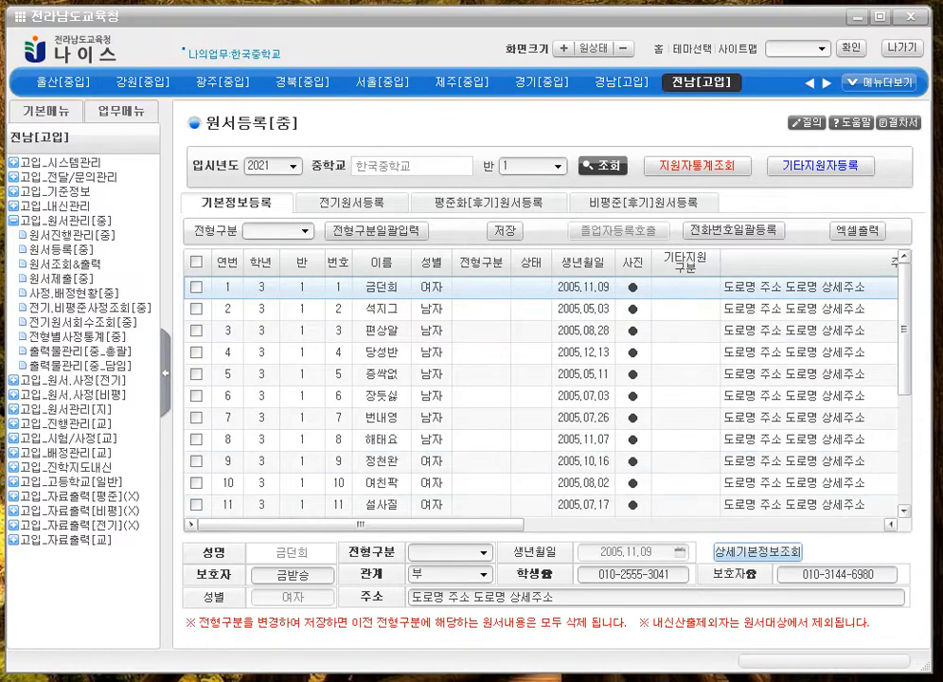
Step: Examine the address, guardian and phone columns of the class list and the same editable fields in the first student's details
drag(472, 523, 833, 523)
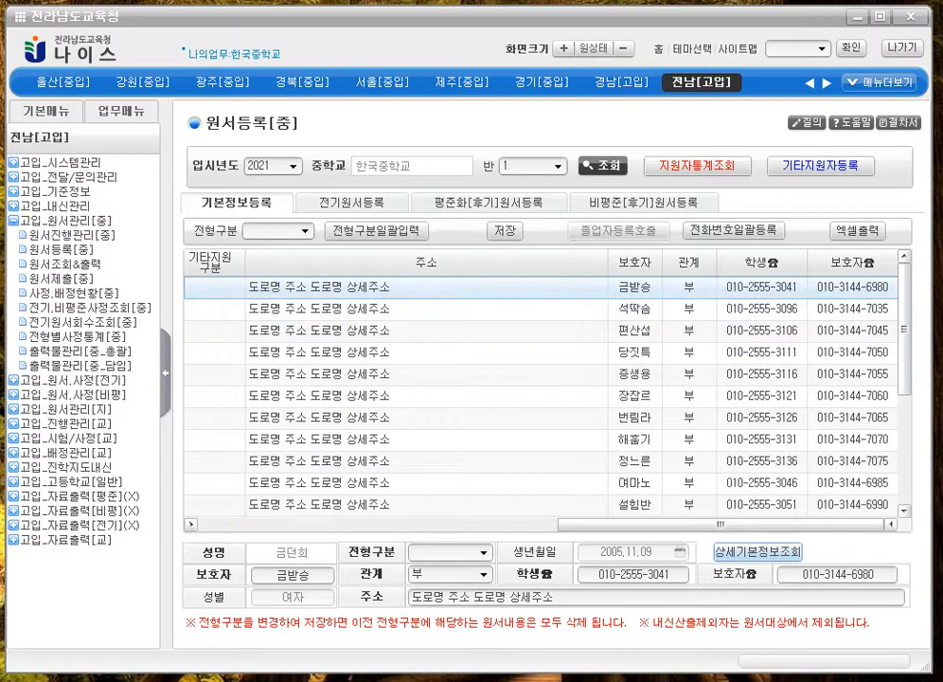
drag(716, 522, 354, 522)
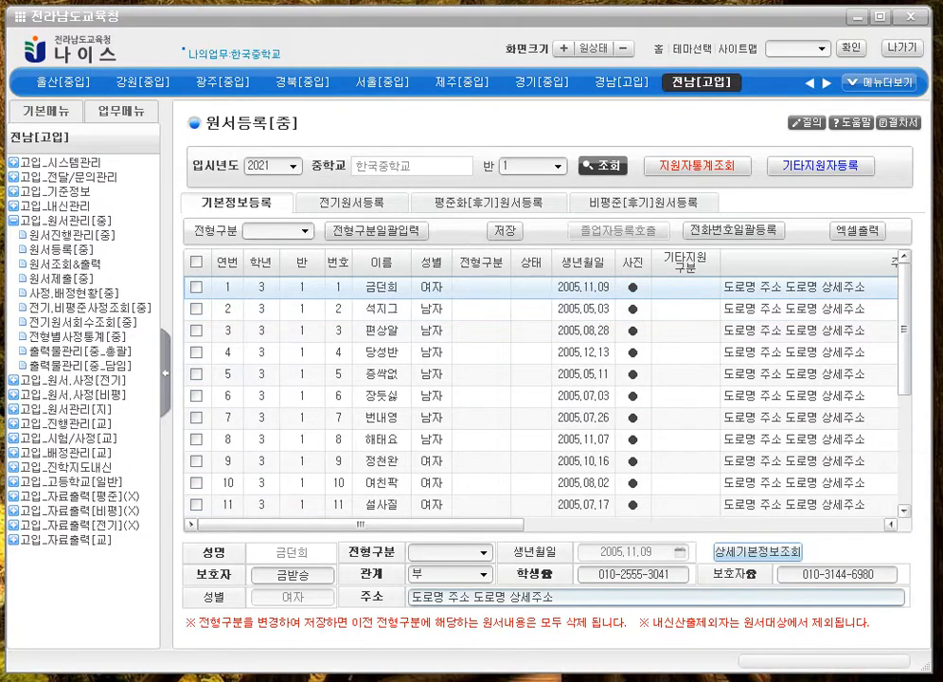
click(598, 594)
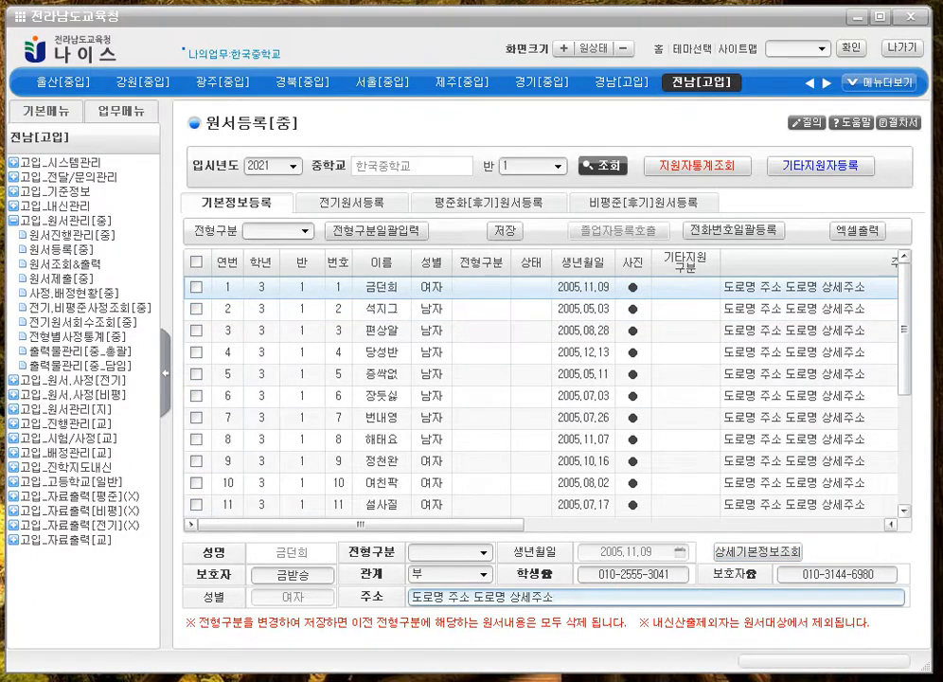
drag(415, 597, 568, 597)
click(639, 597)
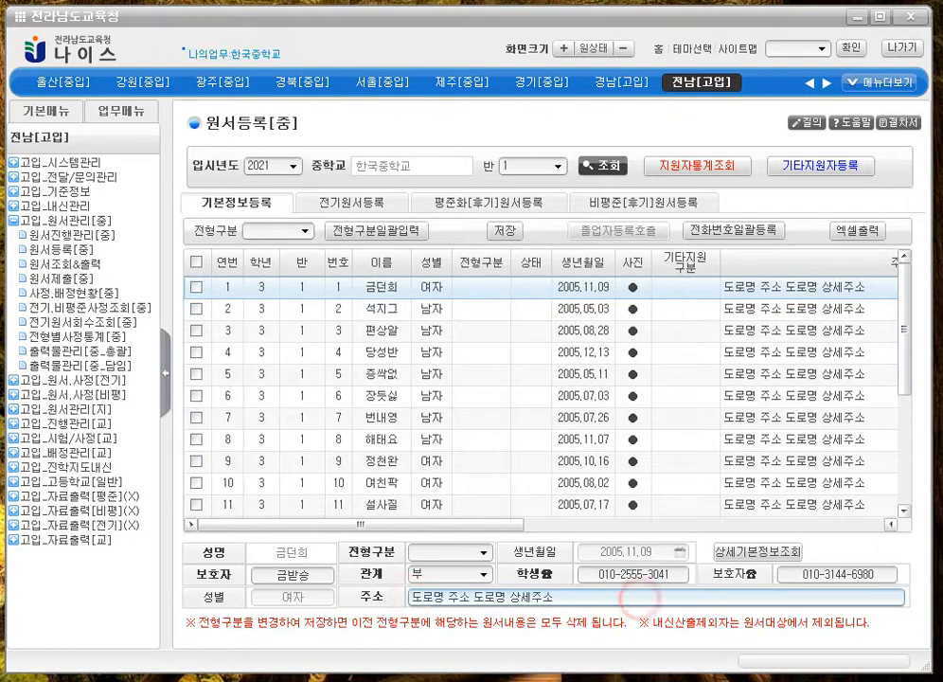
drag(618, 572, 671, 573)
drag(794, 573, 873, 574)
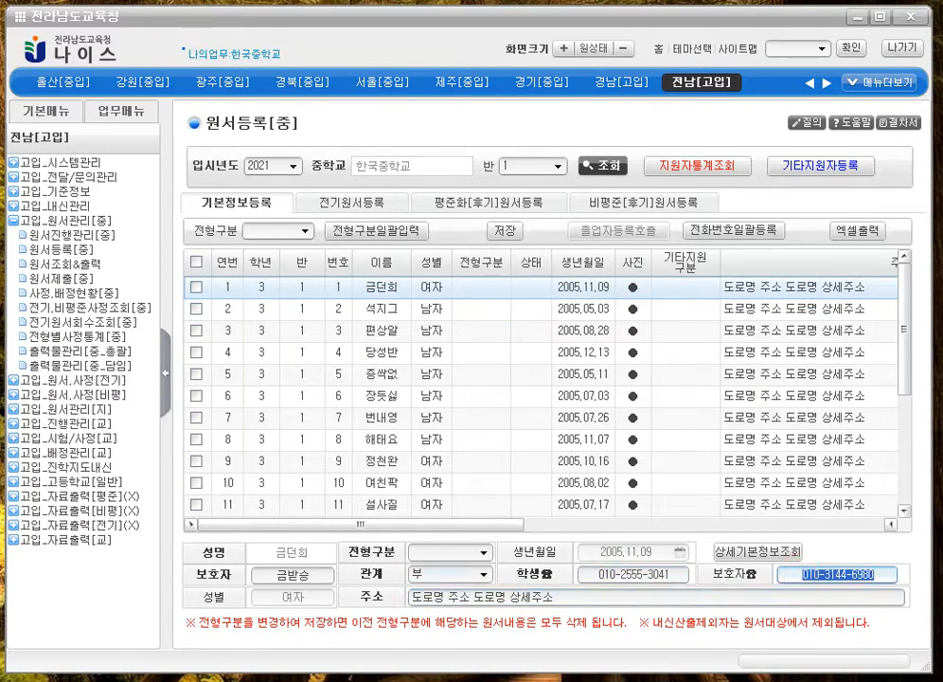
click(623, 574)
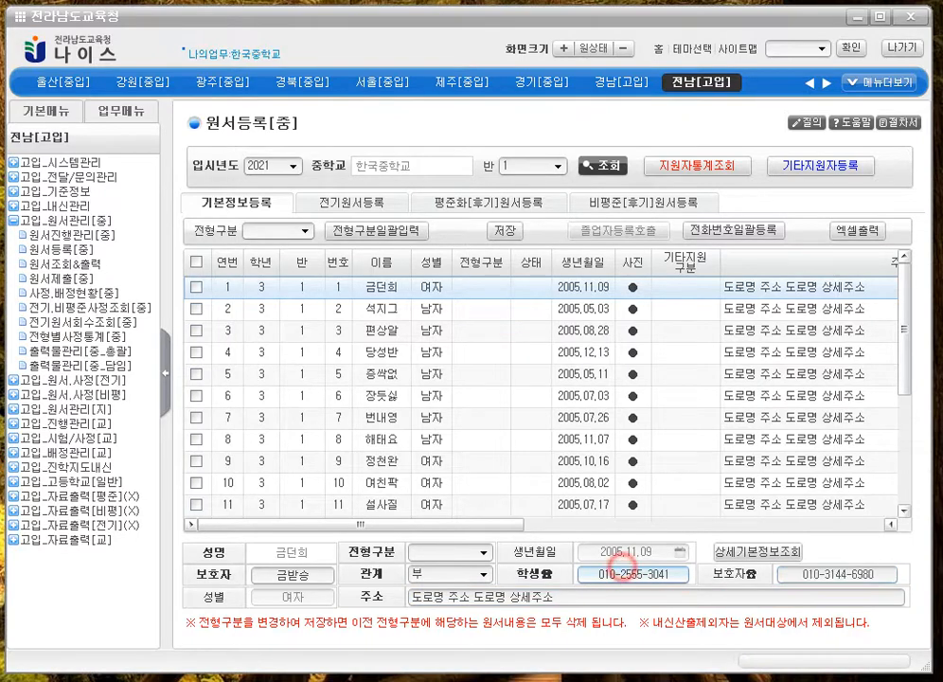
click(809, 572)
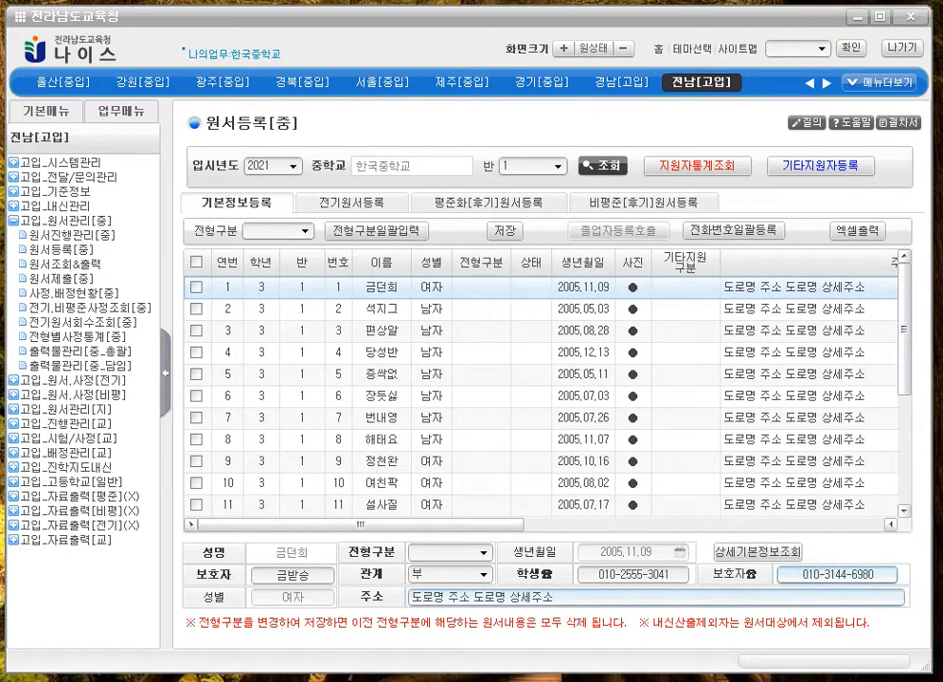
click(592, 598)
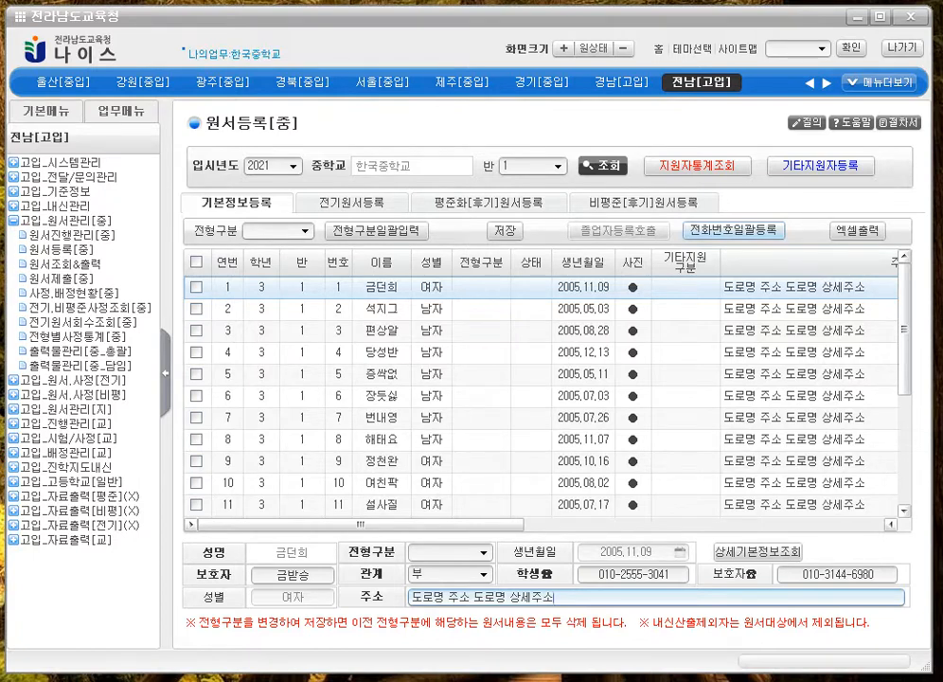
Step: Open 전화번호일괄등록 and export its student phone list to Excel as the input form
click(727, 231)
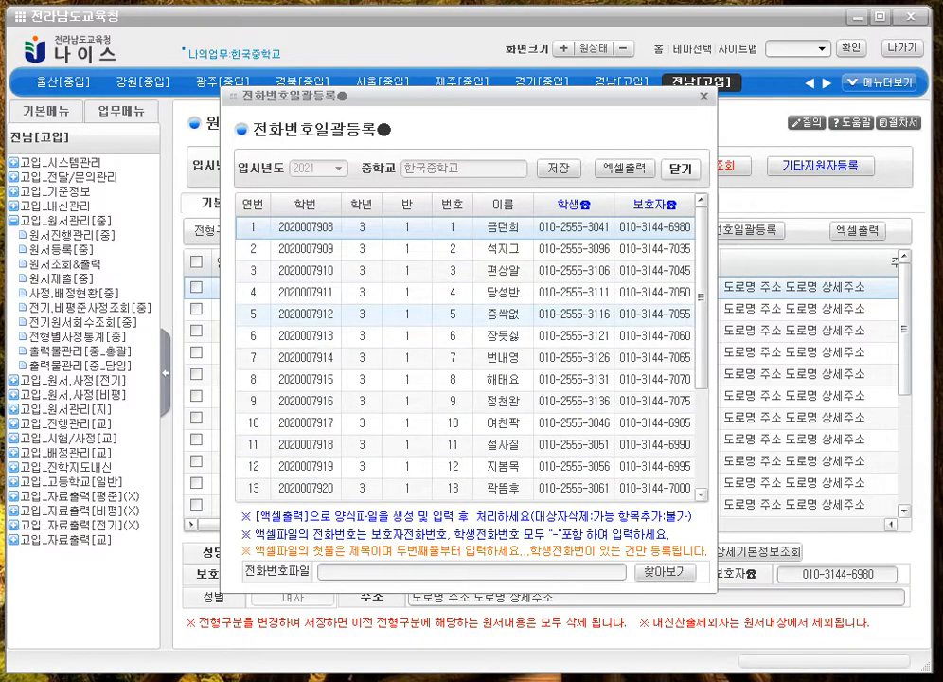
scroll(463, 284, down, 3)
scroll(464, 284, up, 3)
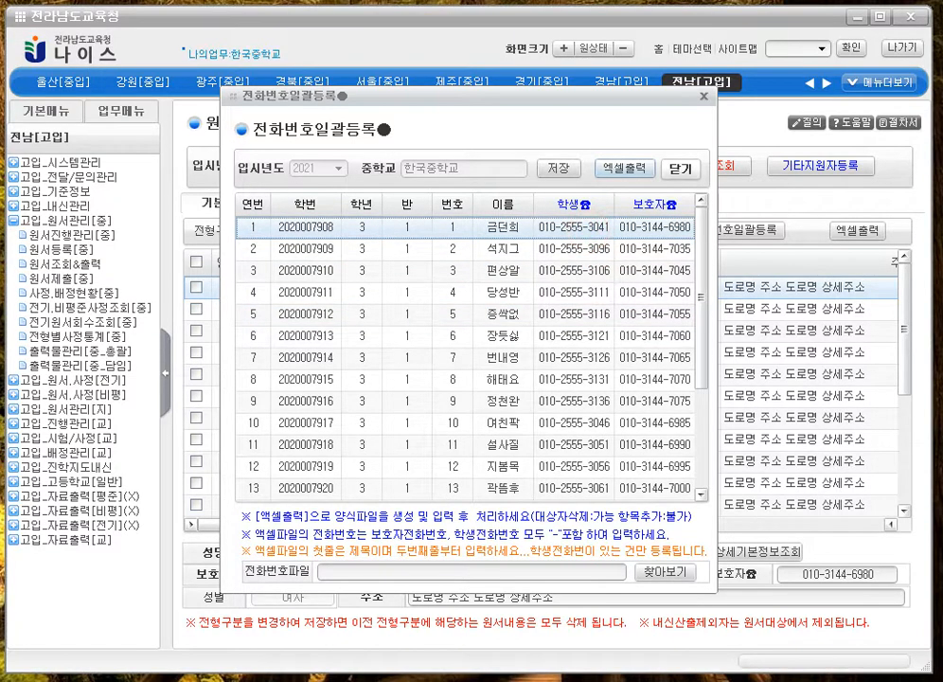
click(621, 167)
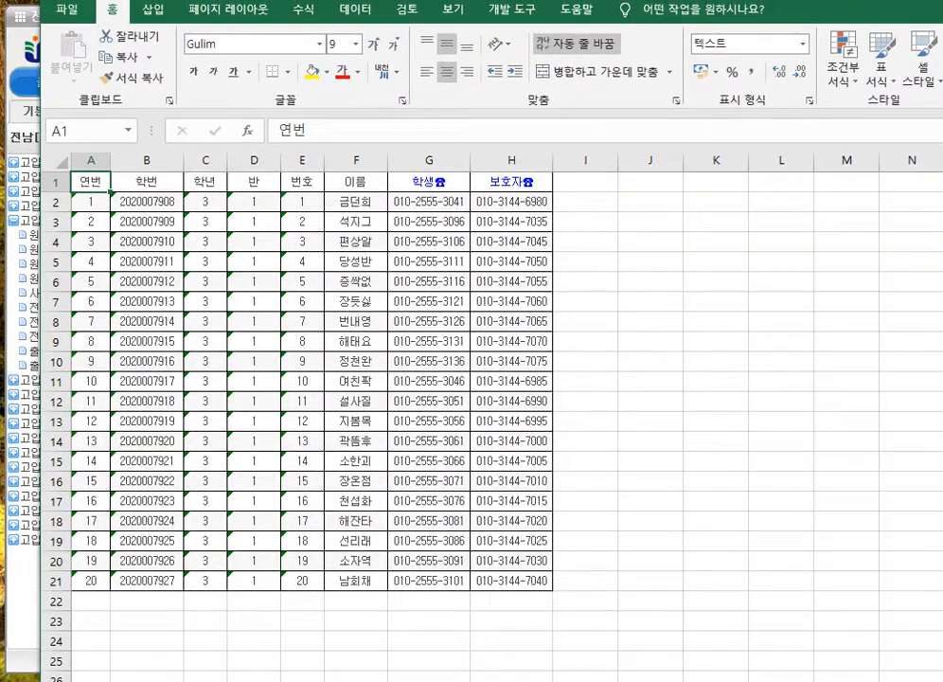
Step: Change the first digit of the last block to 2 in the student phone numbers in G2 and G3, and fill the series down to G21
click(454, 202)
double_click(453, 201)
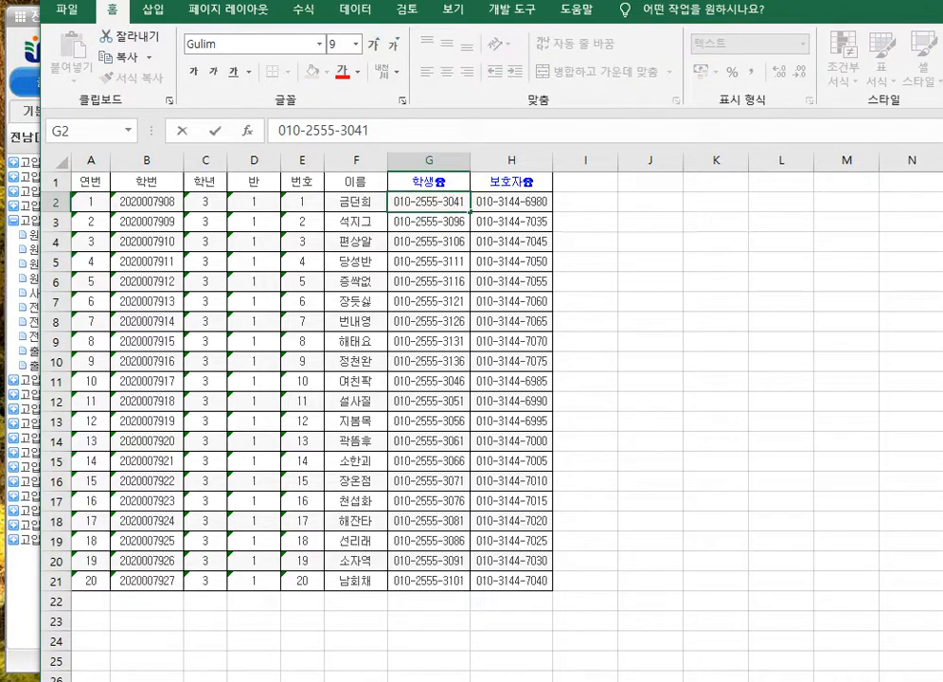
key(BackSpace)
text(2)
key(Return)
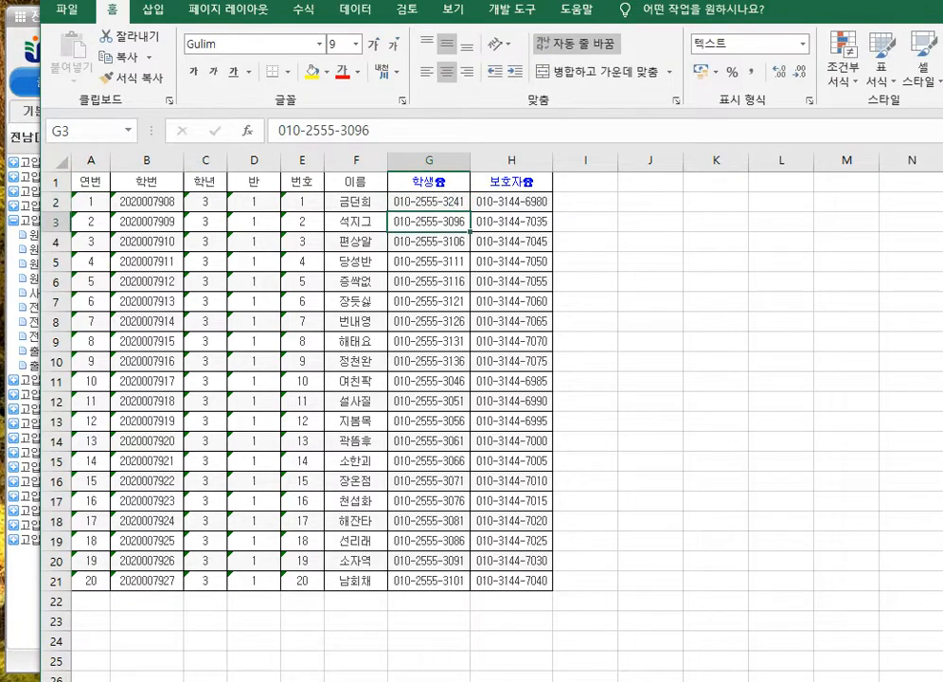
double_click(455, 222)
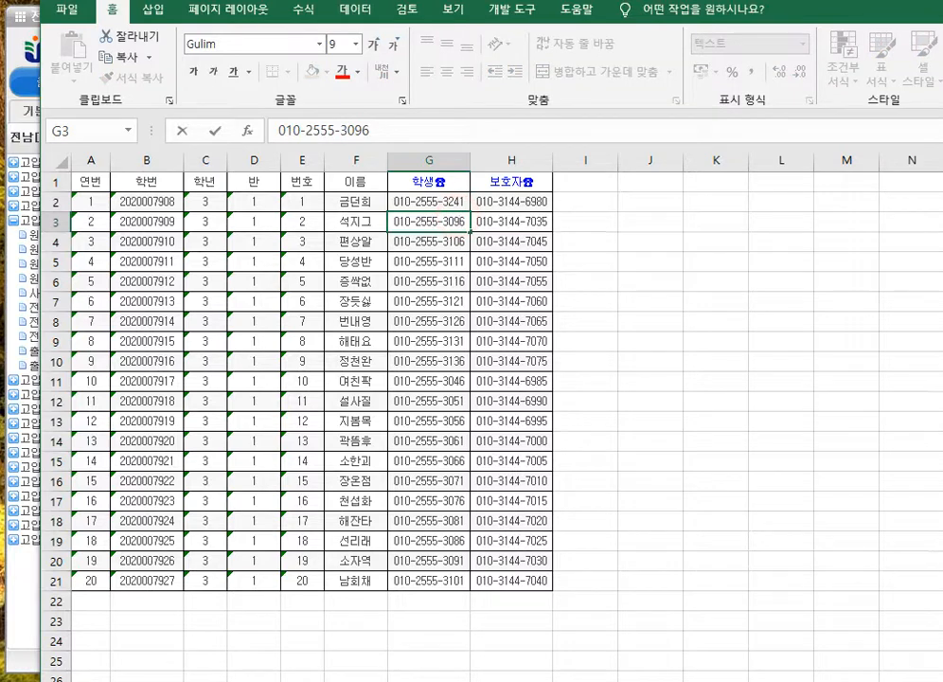
key(BackSpace)
text(2)
click(361, 260)
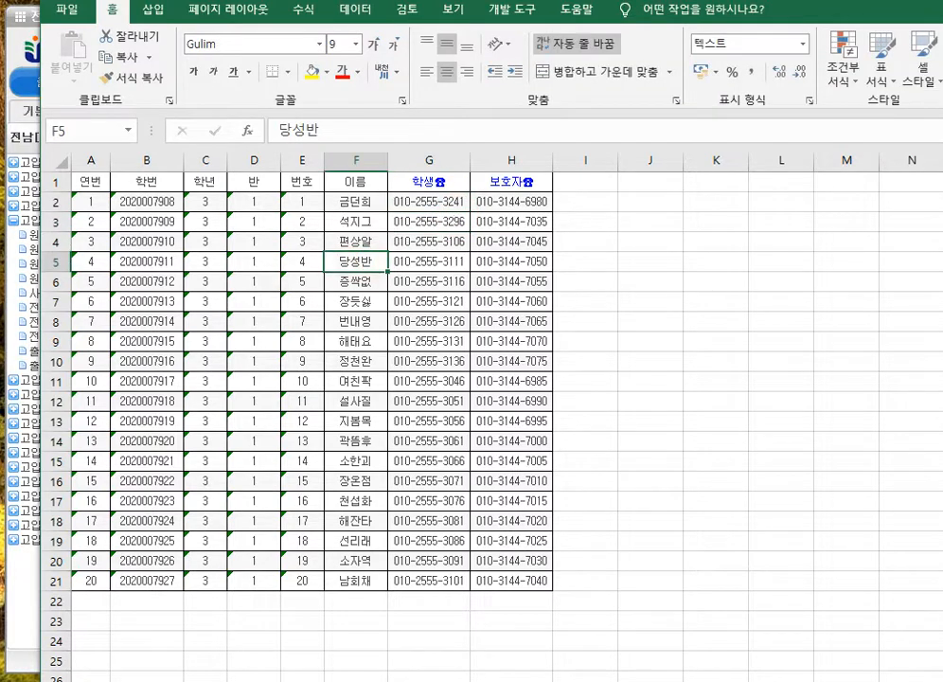
click(440, 201)
drag(441, 200, 440, 221)
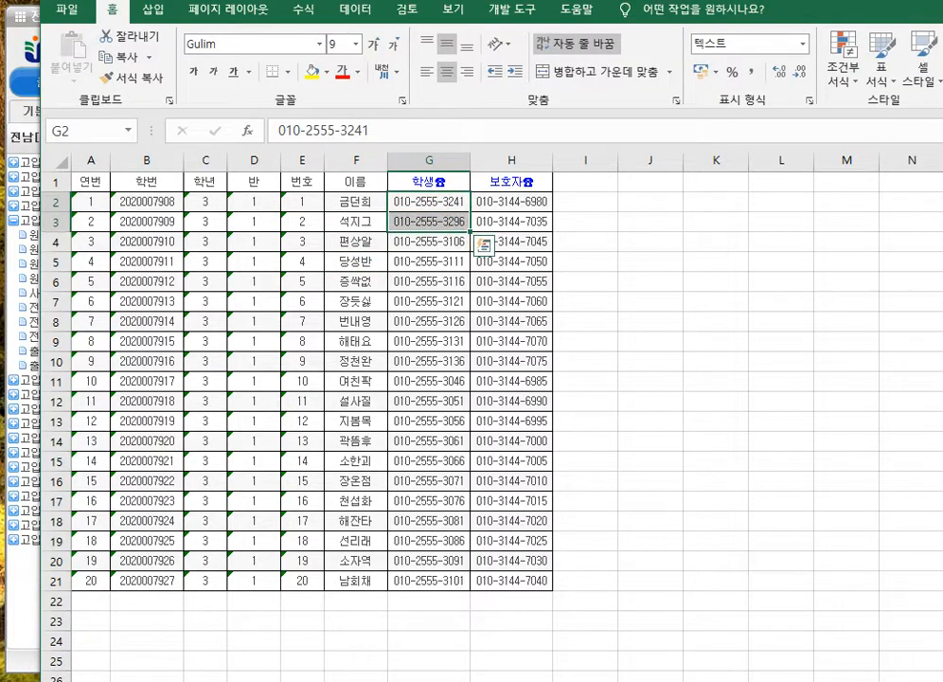
double_click(471, 231)
Step: Change the last digit of the guardian phone numbers to 3 in H2 and 4 in H3, and fill the series down to H21
click(530, 222)
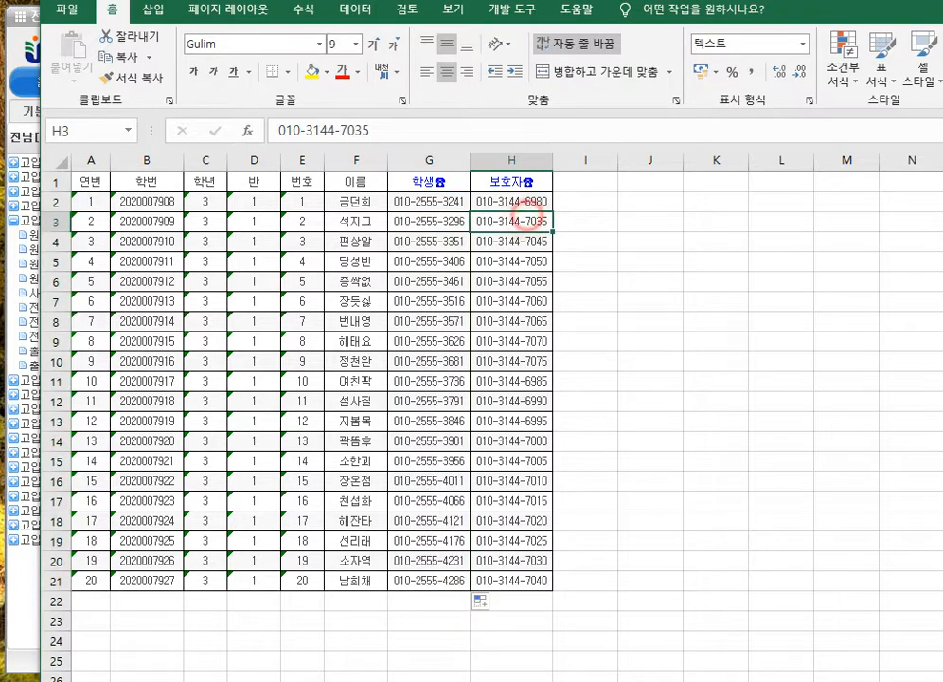
click(541, 202)
double_click(542, 203)
key(BackSpace)
text(3)
click(556, 219)
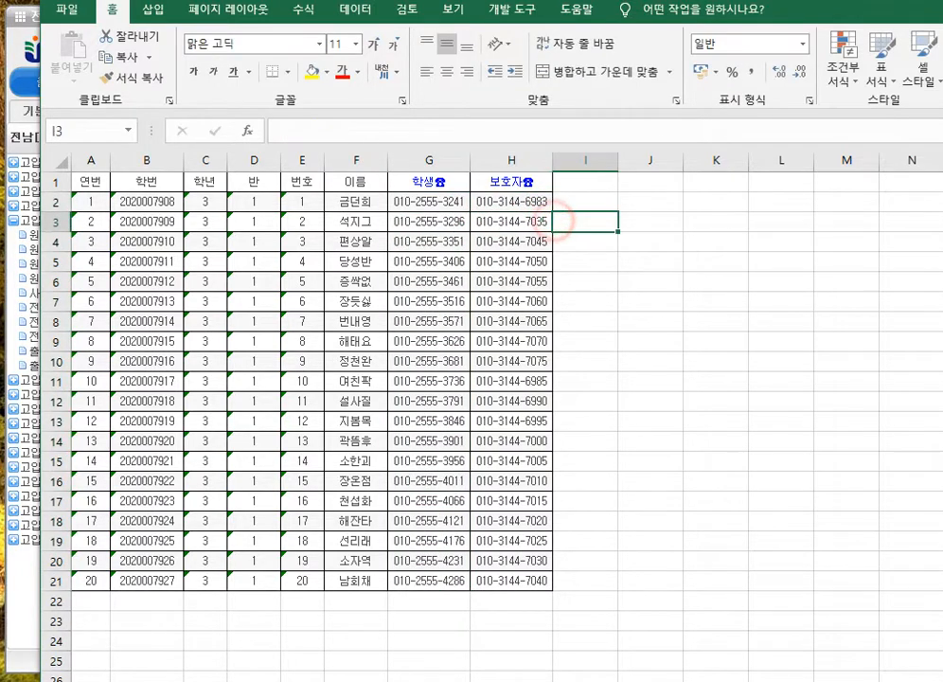
click(543, 221)
double_click(543, 220)
key(BackSpace)
text(4)
click(504, 240)
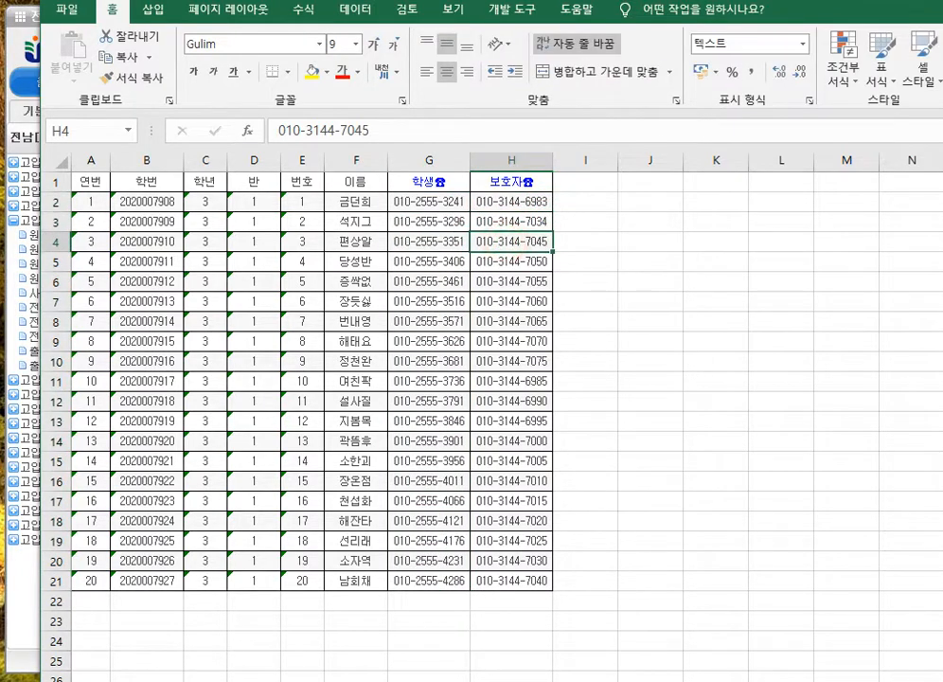
drag(517, 201, 512, 220)
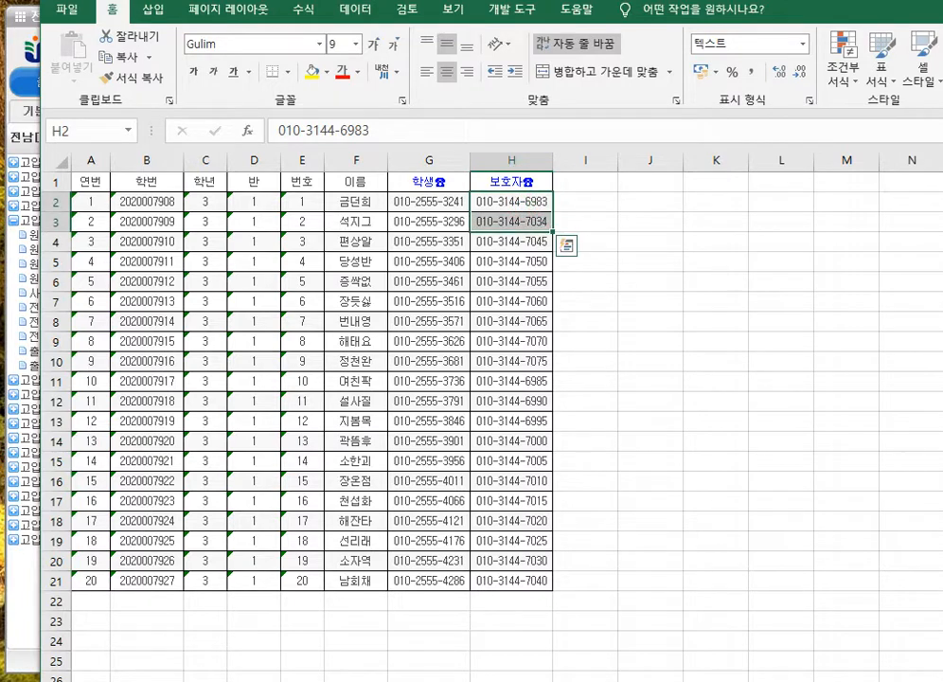
double_click(552, 231)
Step: Save the edited workbook as 123.xlsx in the C:\Temp folder
click(76, 16)
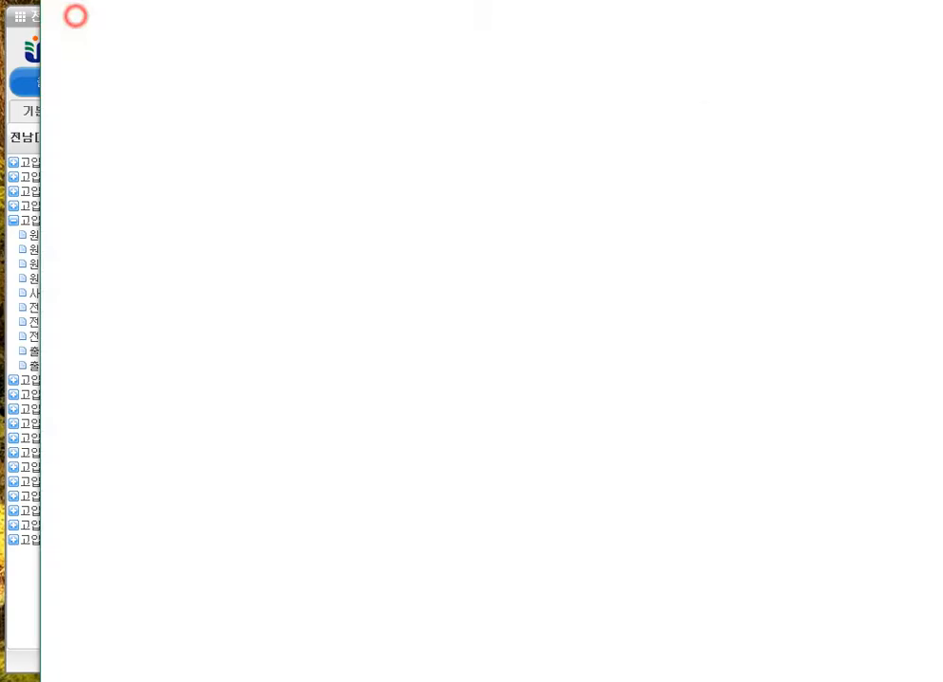
click(132, 252)
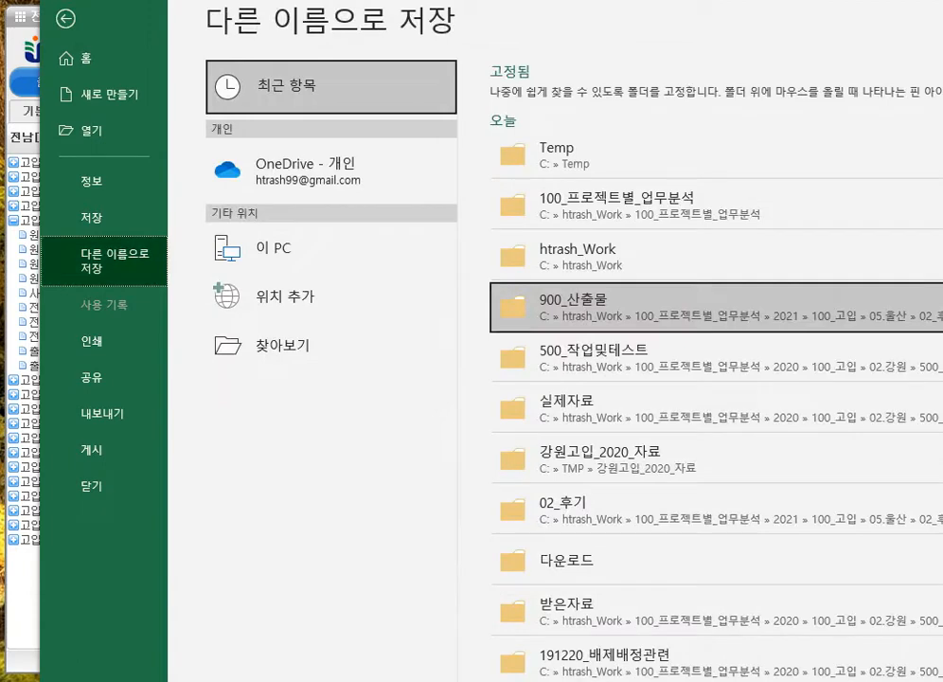
click(611, 162)
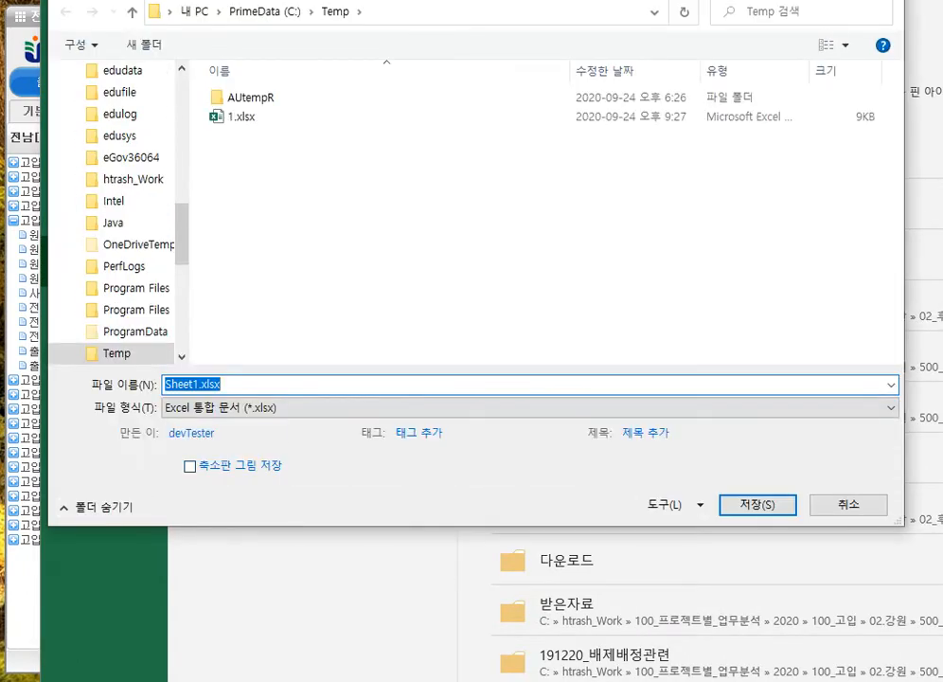
text(123)
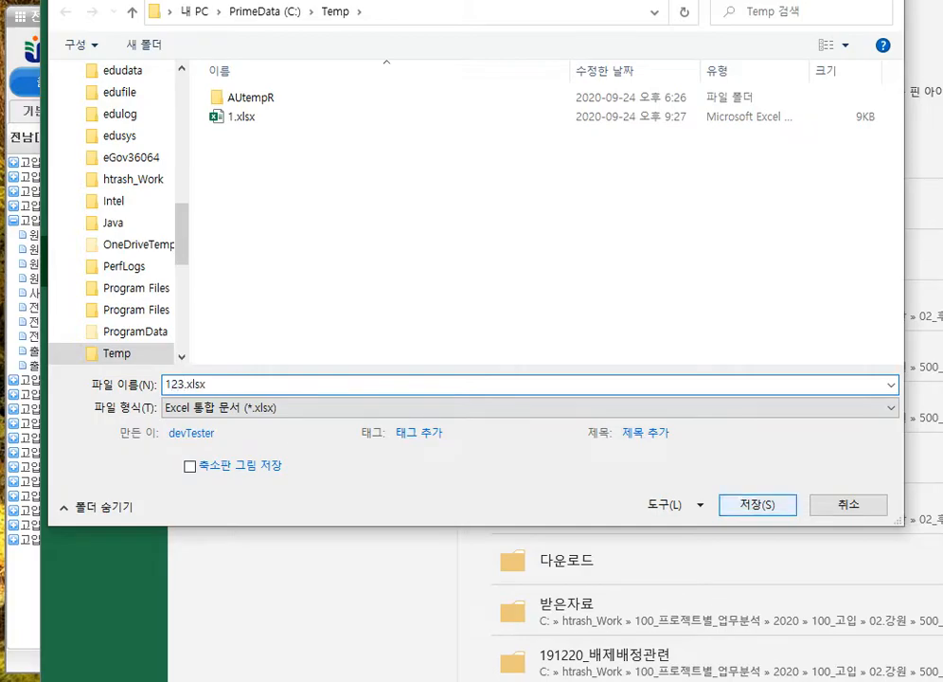
click(778, 505)
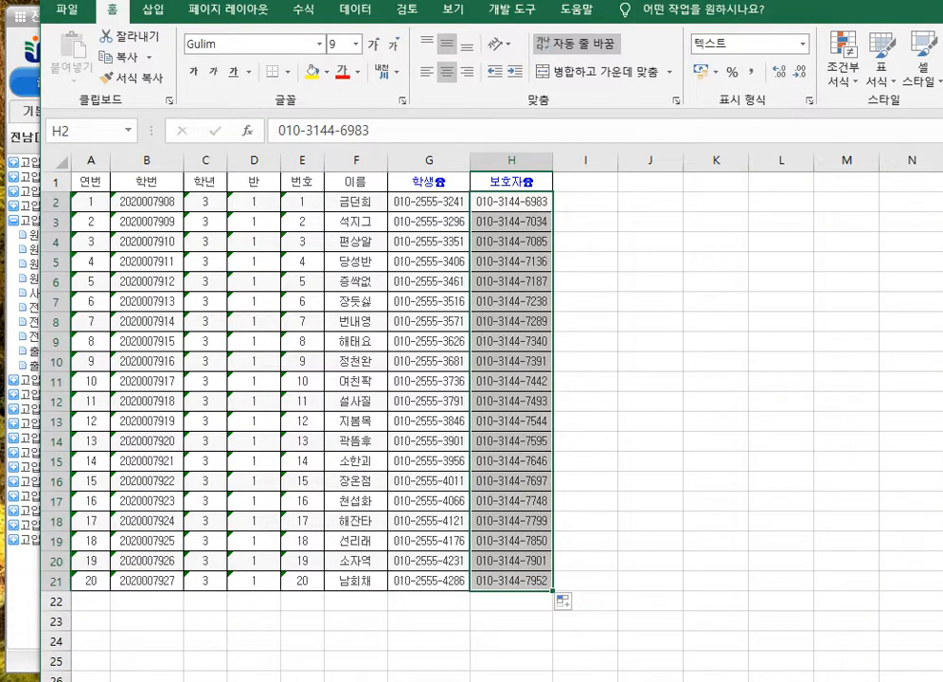
Step: Close the Excel workbook and return to the 전화번호일괄등록 window in 나이스
drag(937, 1, 98, 254)
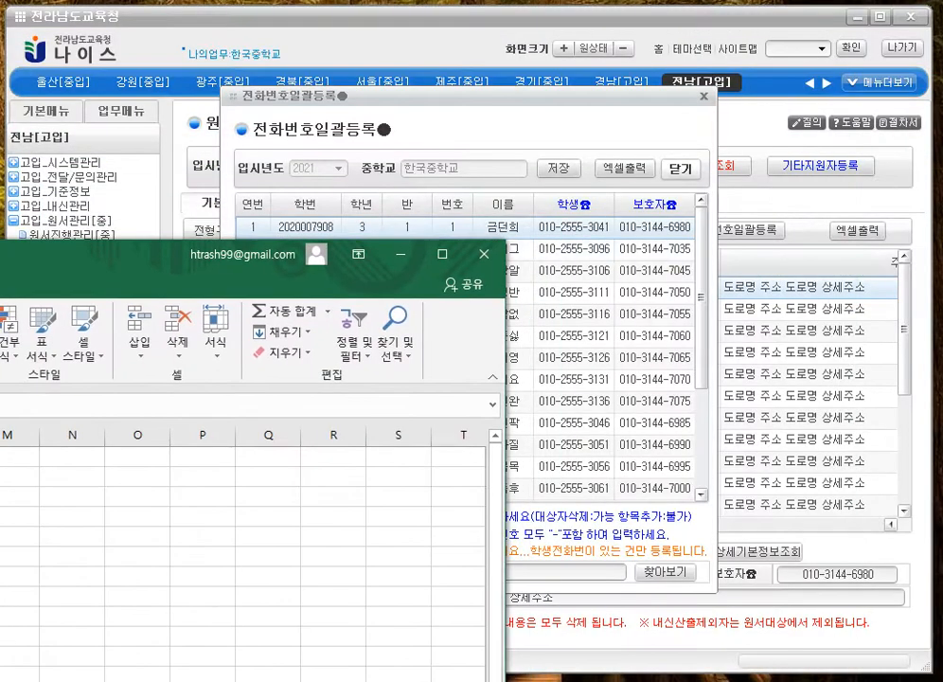
click(484, 254)
click(448, 269)
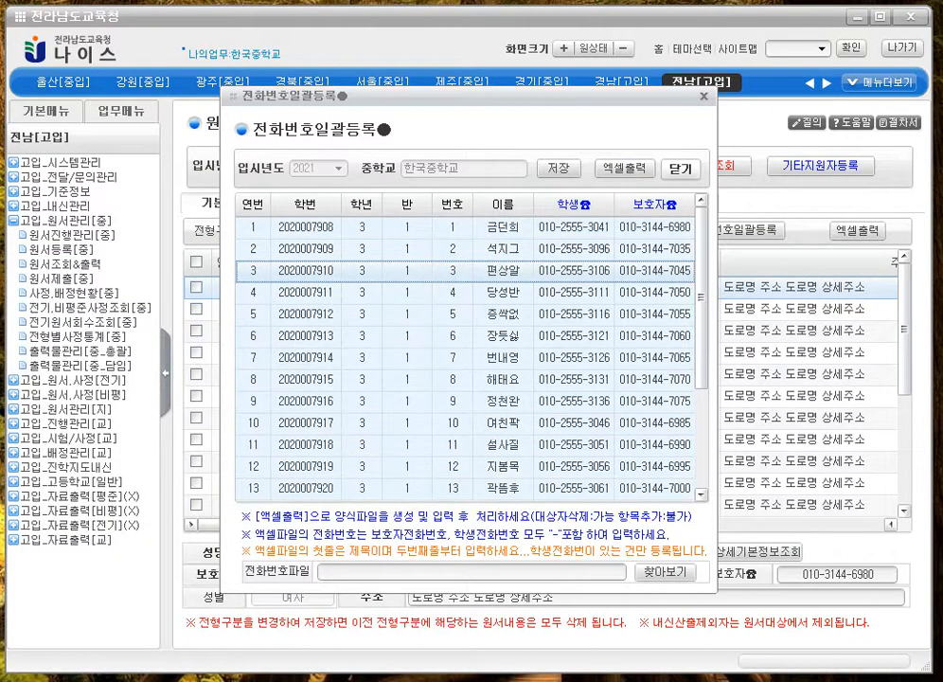
Step: Load C:\Temp\123.xlsx as the 전화번호파일 for the bulk phone registration
click(649, 573)
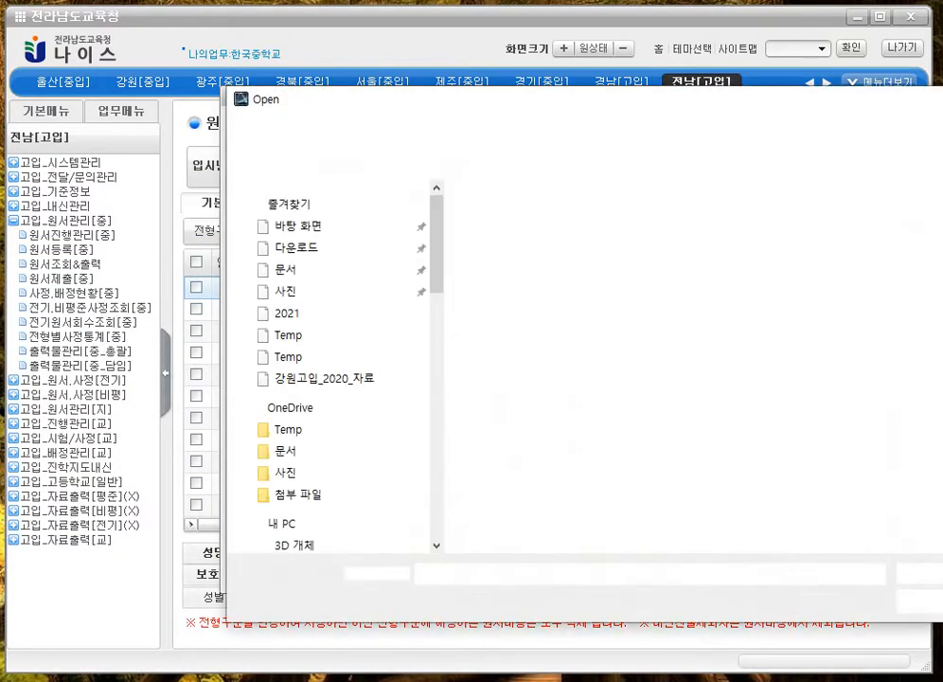
click(418, 131)
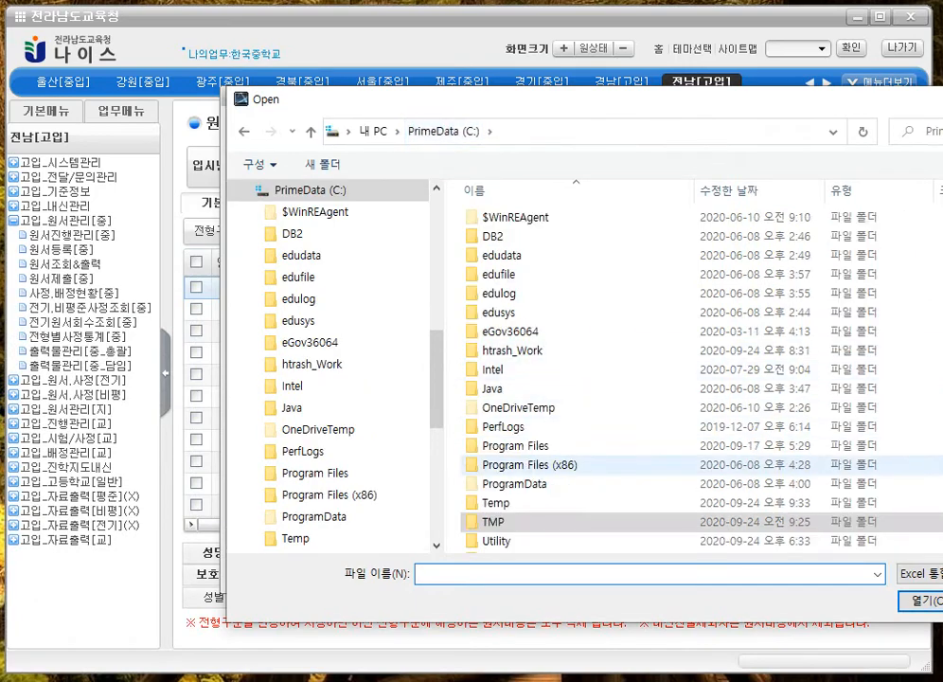
double_click(497, 503)
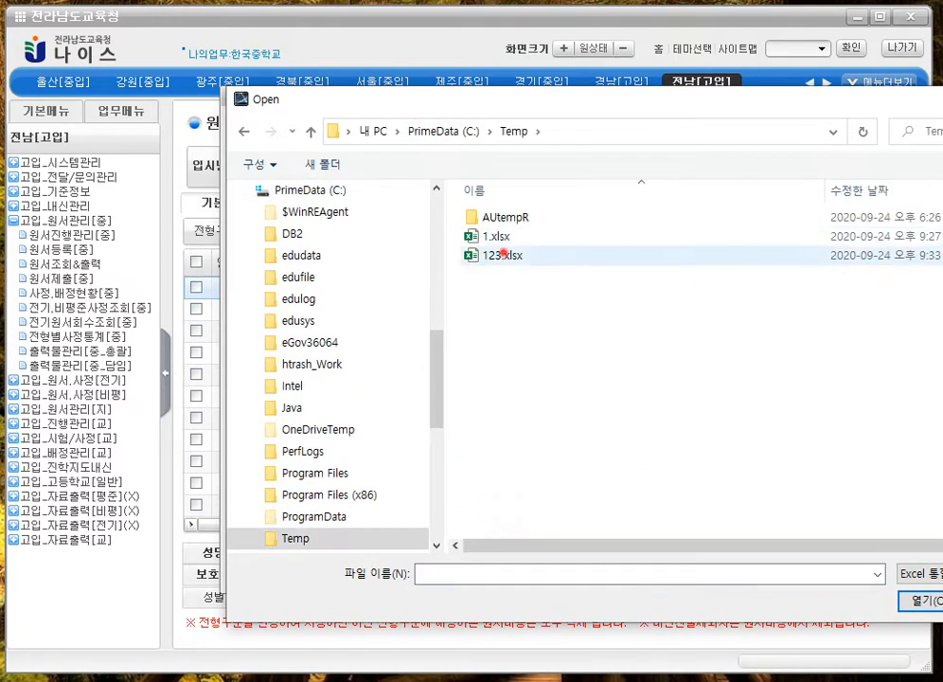
double_click(492, 257)
key(Return)
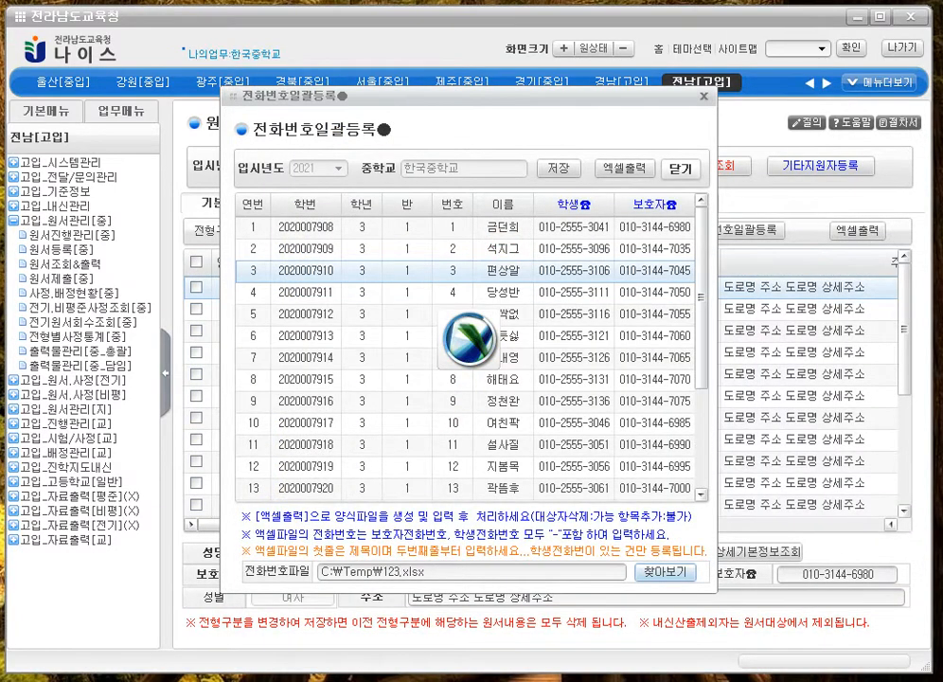
Step: Save the uploaded phone numbers in the bulk phone registration and close the 전화번호일괄등록 window
click(551, 380)
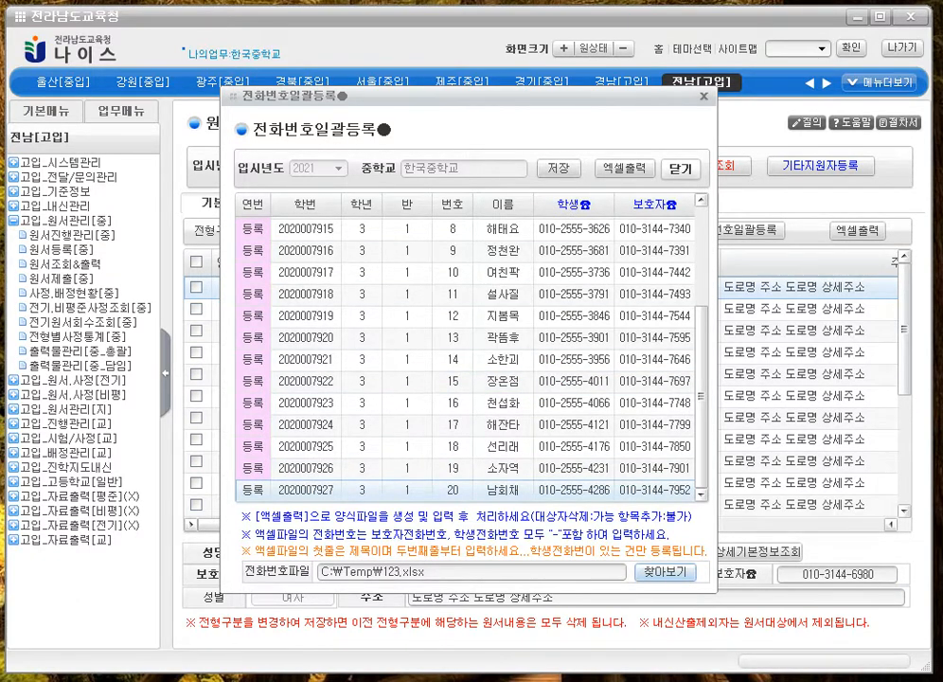
click(558, 167)
click(436, 379)
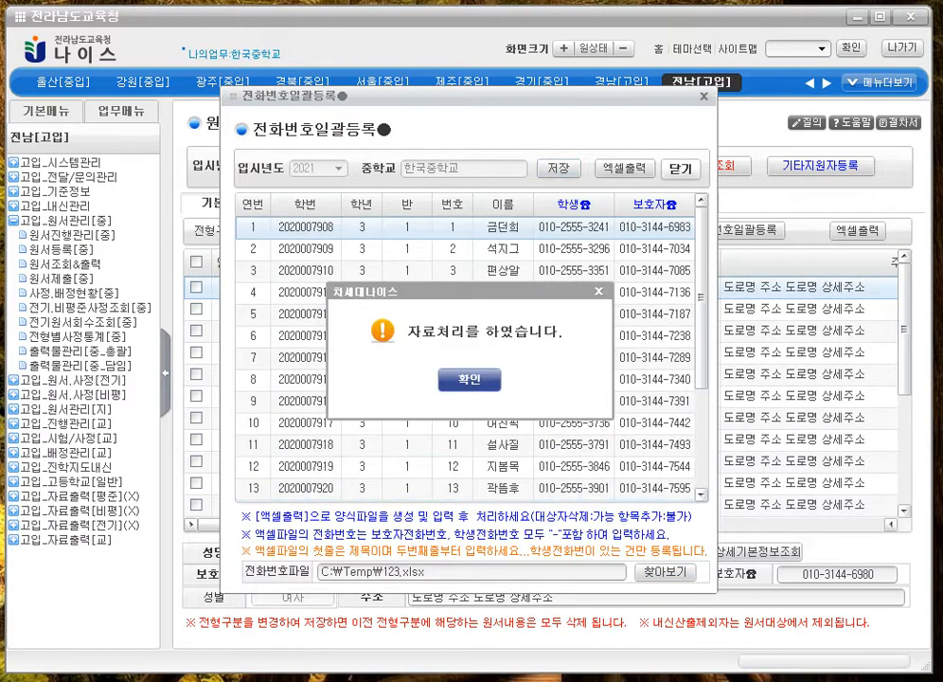
key(Return)
click(680, 169)
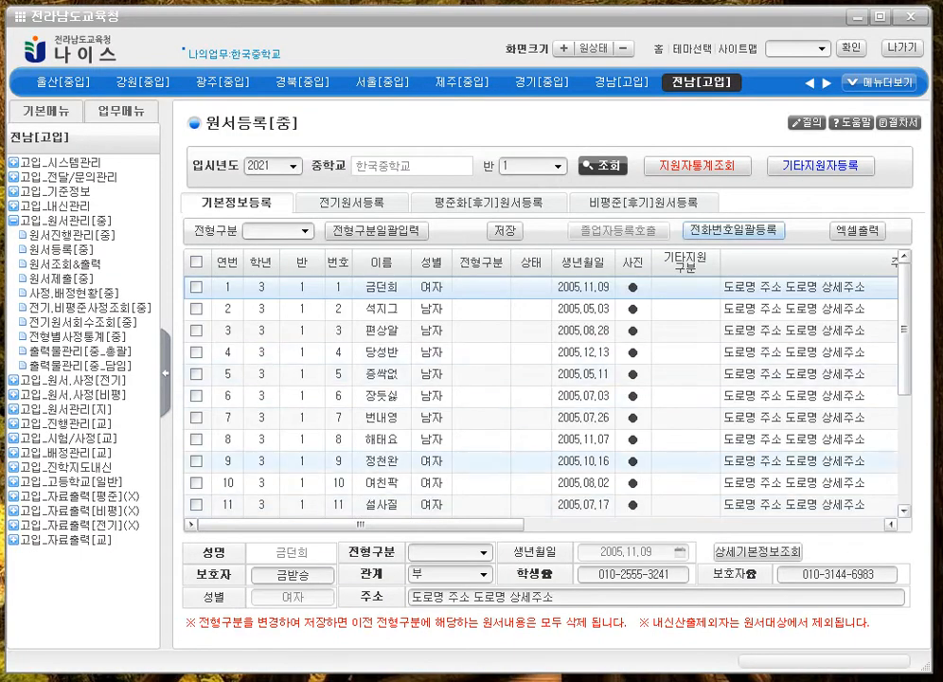
Step: Check the updated student and guardian phone numbers in the class 1 list and in several students' detail fields
drag(501, 523, 861, 523)
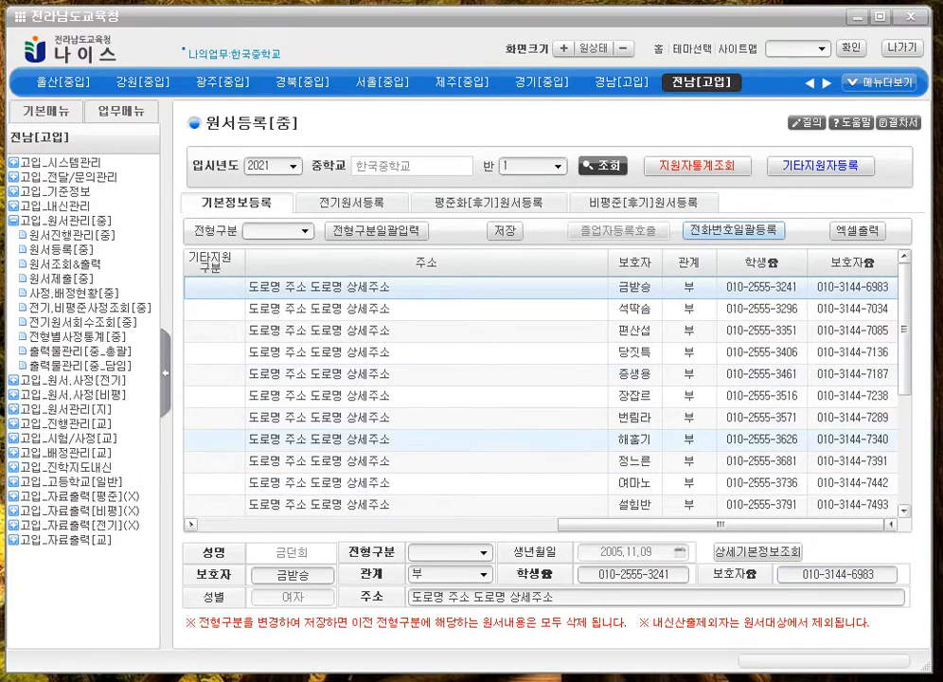
drag(680, 522, 318, 523)
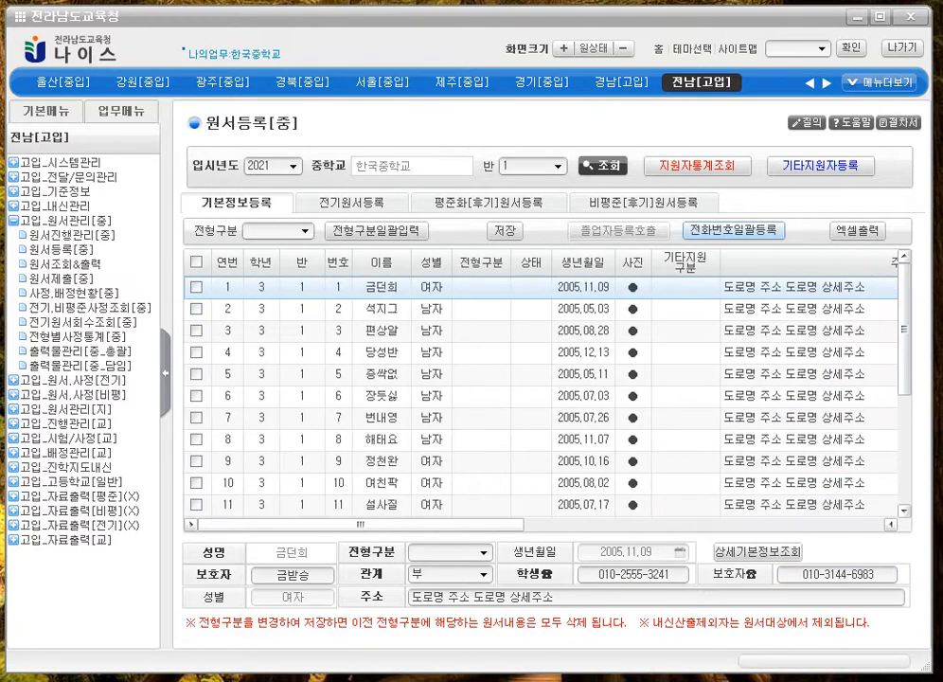
click(289, 374)
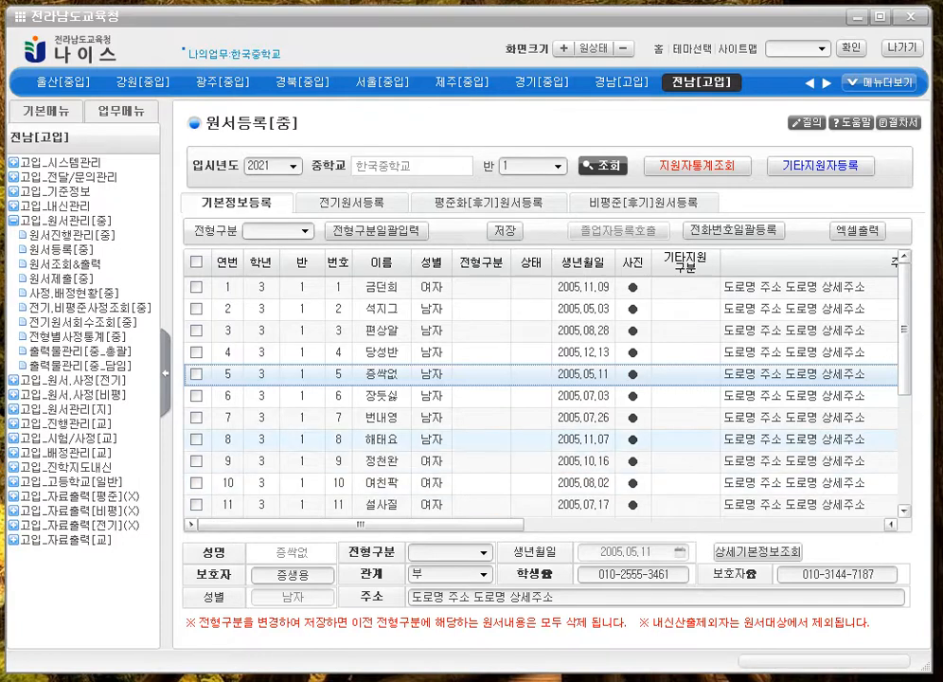
click(442, 415)
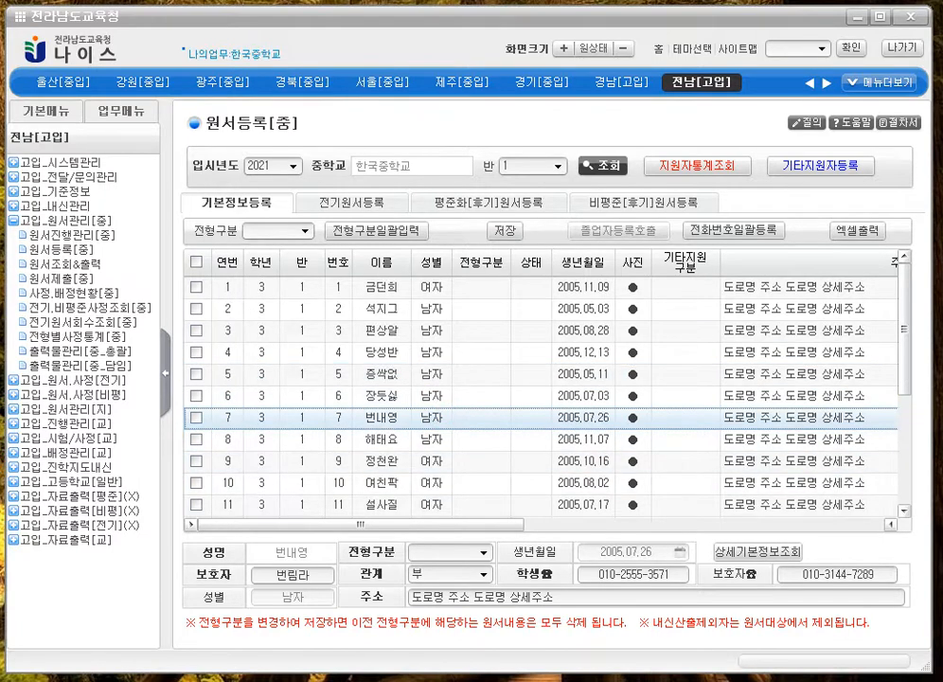
click(436, 352)
click(432, 311)
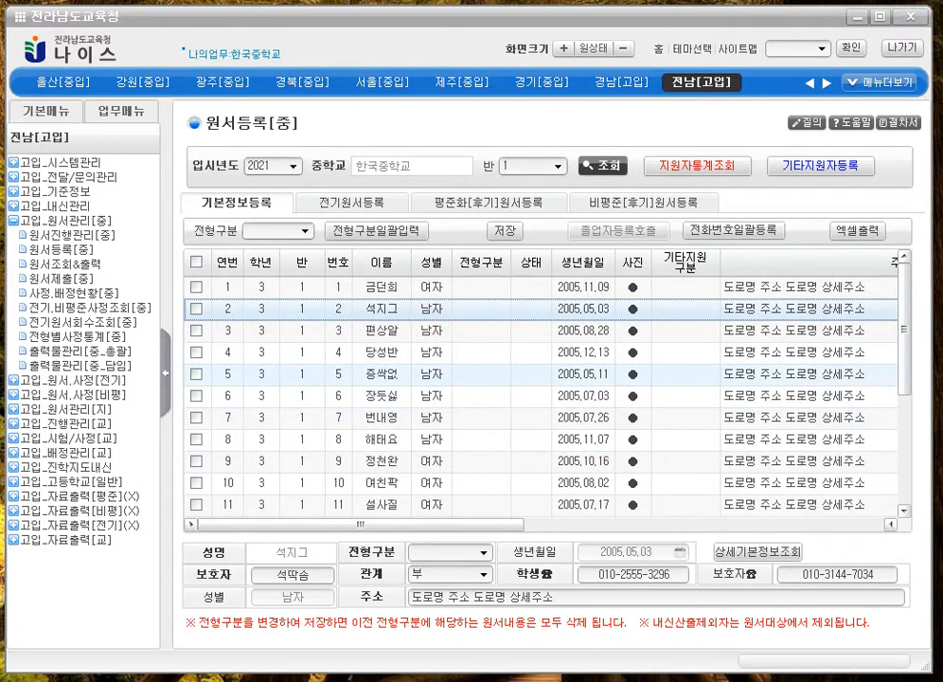
click(519, 284)
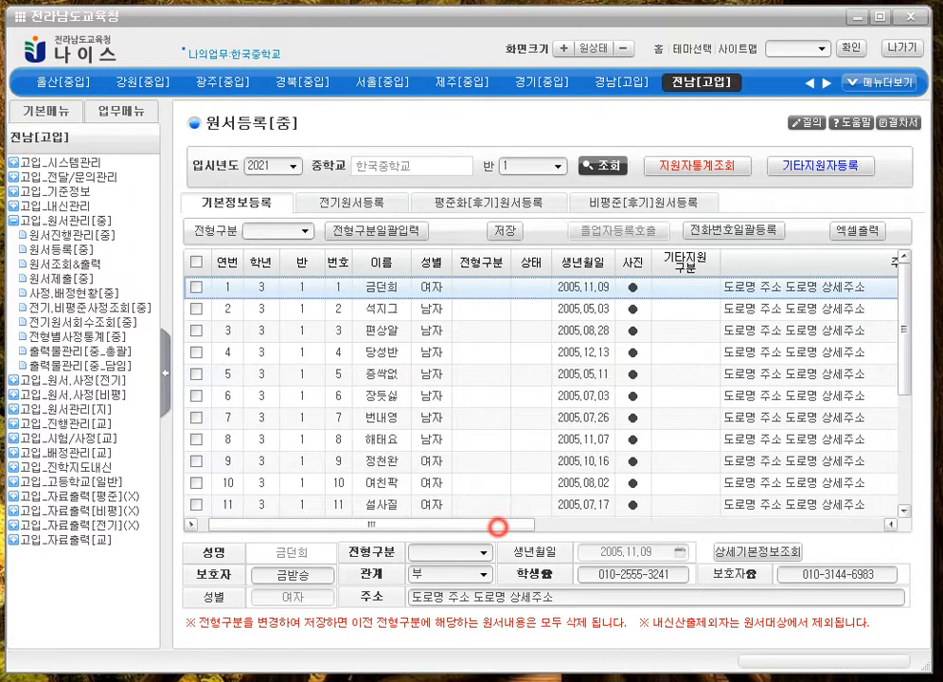
drag(497, 524, 848, 523)
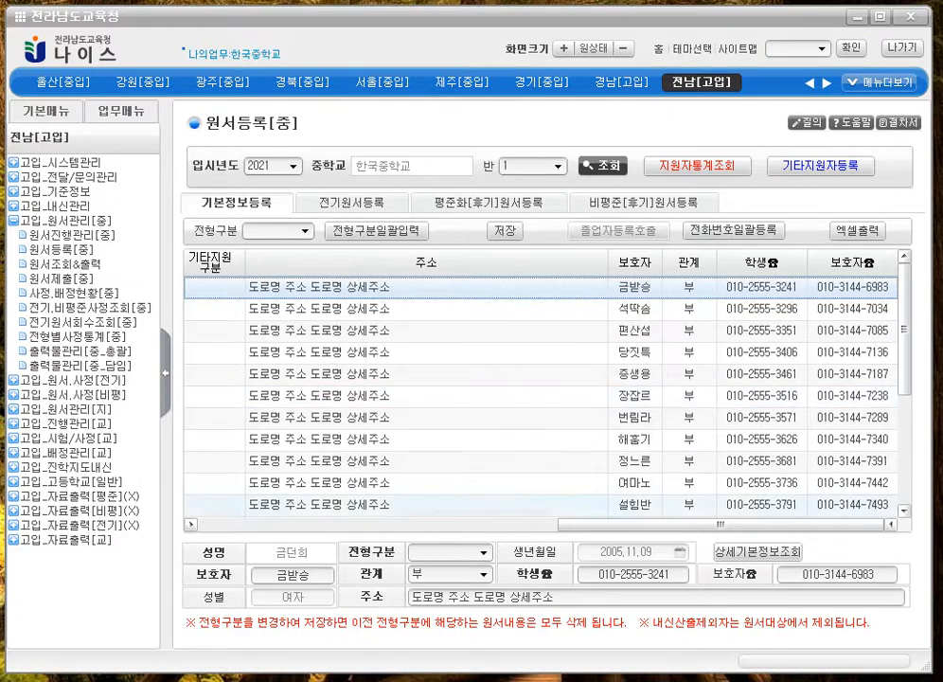
drag(734, 525, 439, 524)
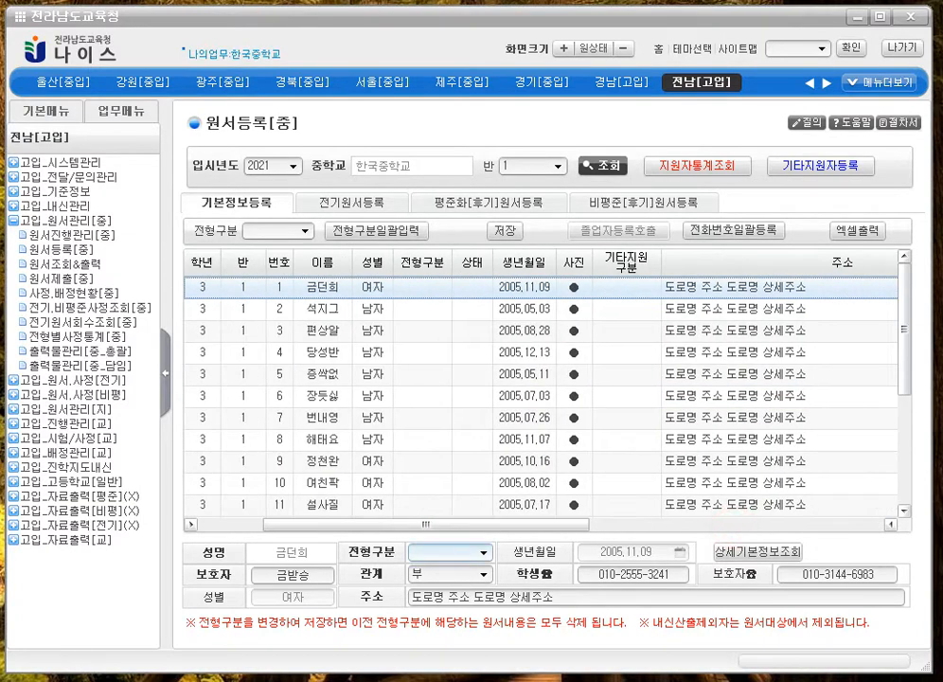
click(308, 309)
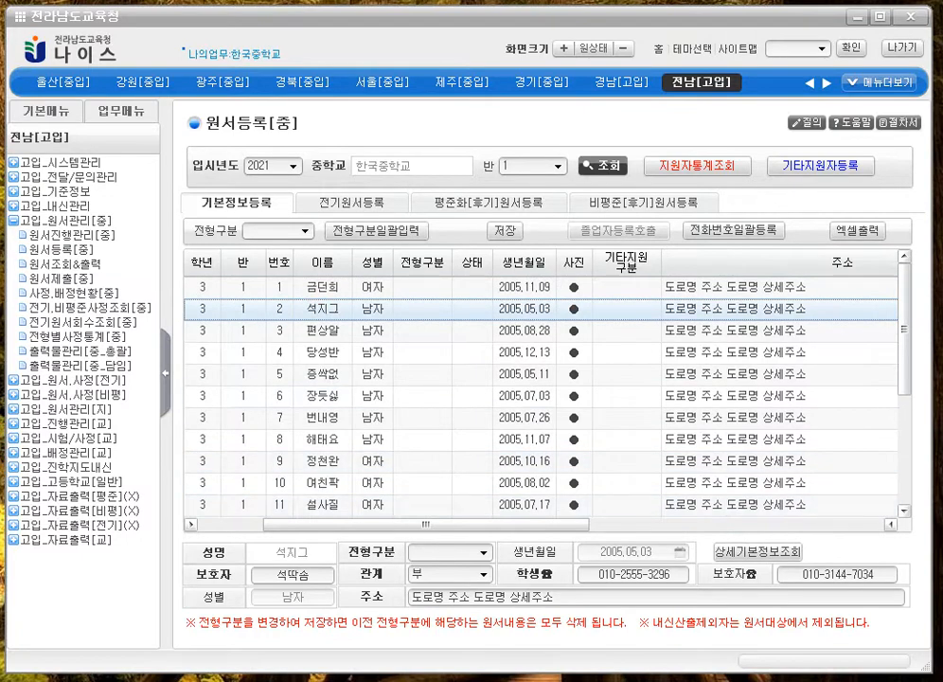
drag(426, 525, 361, 525)
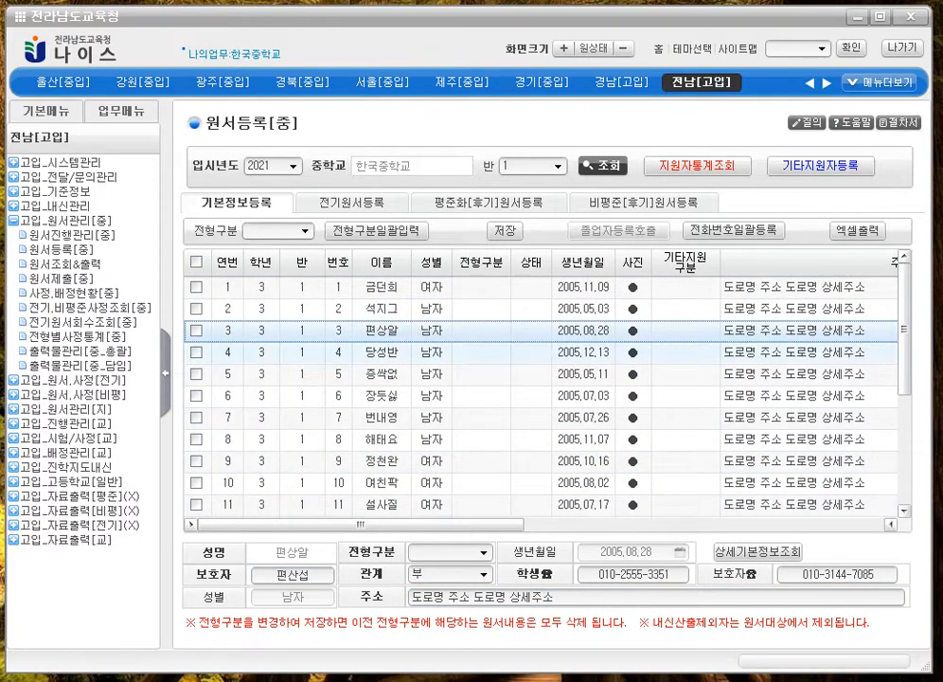
click(347, 331)
click(352, 289)
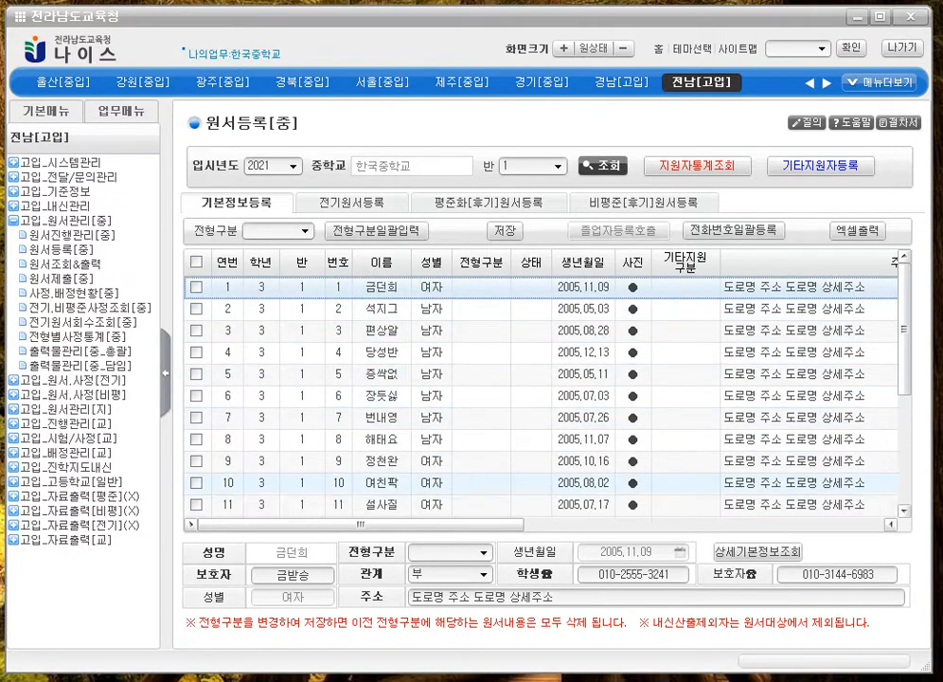
click(196, 287)
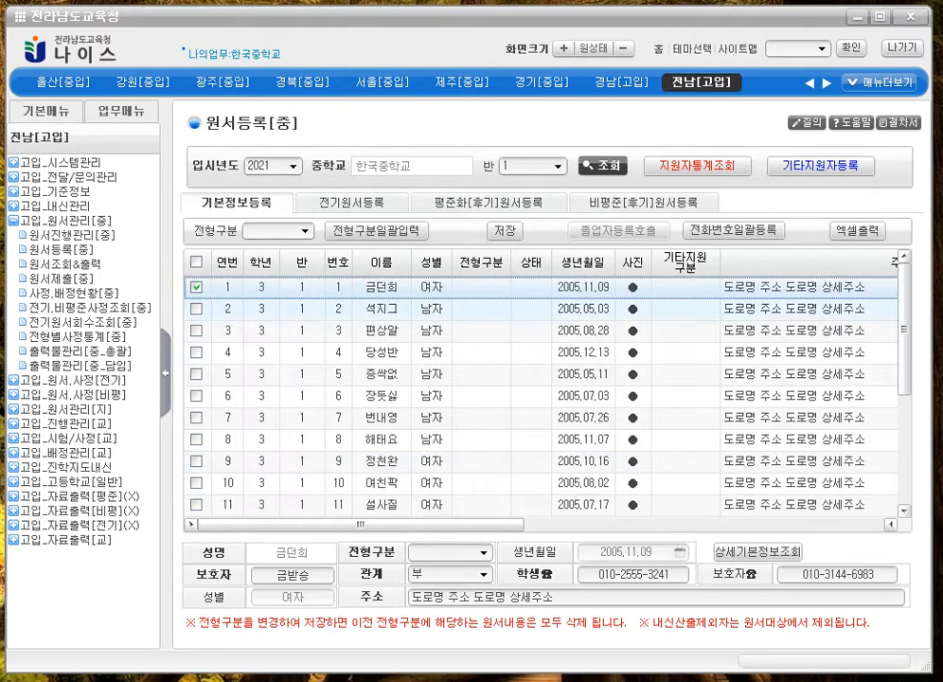
click(195, 309)
click(196, 330)
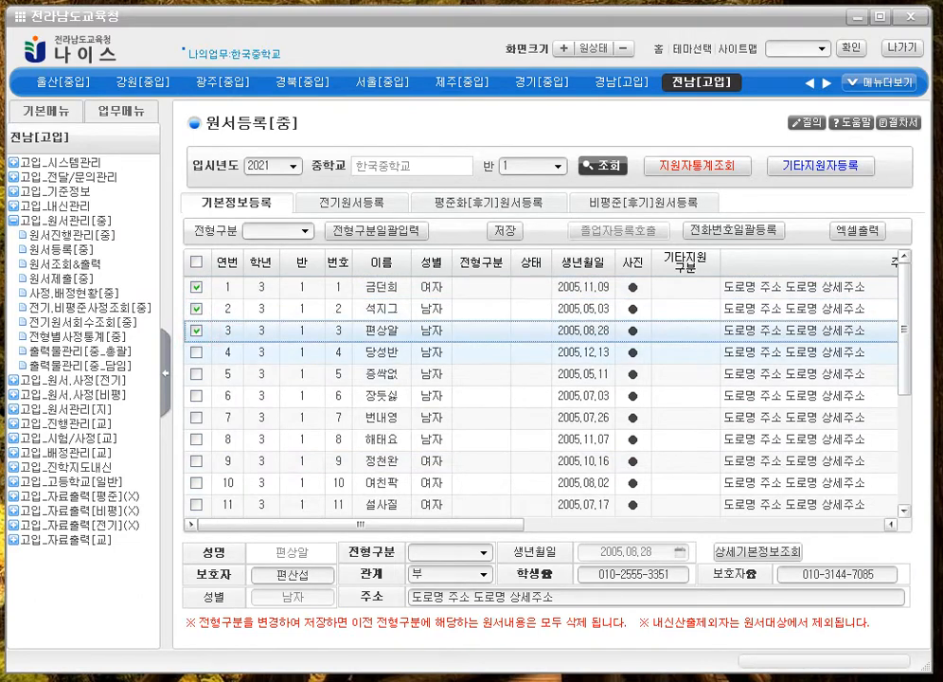
click(196, 309)
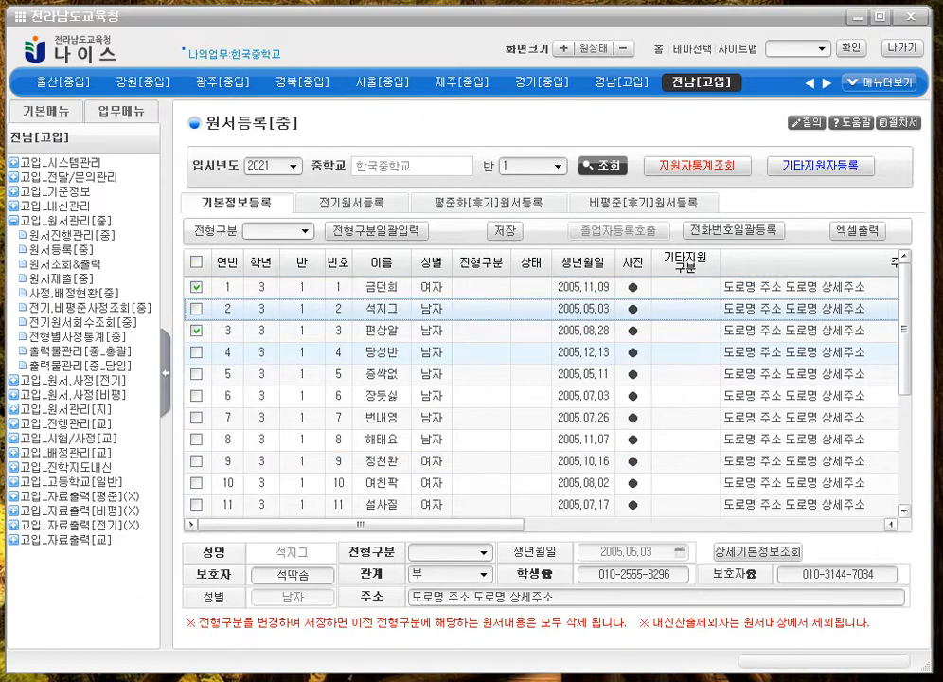
click(367, 285)
click(319, 334)
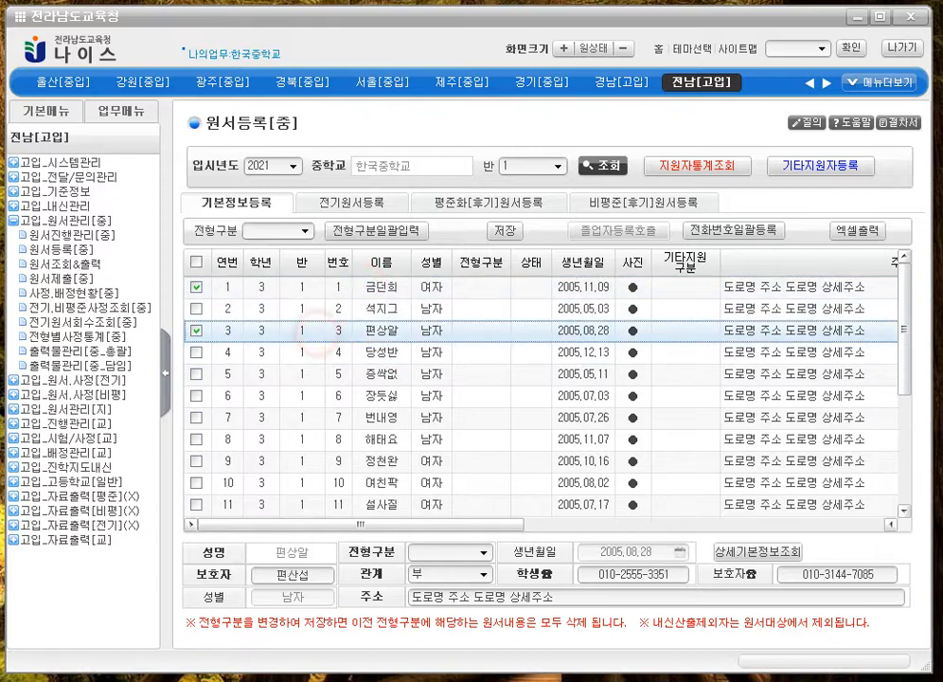
click(197, 330)
click(196, 286)
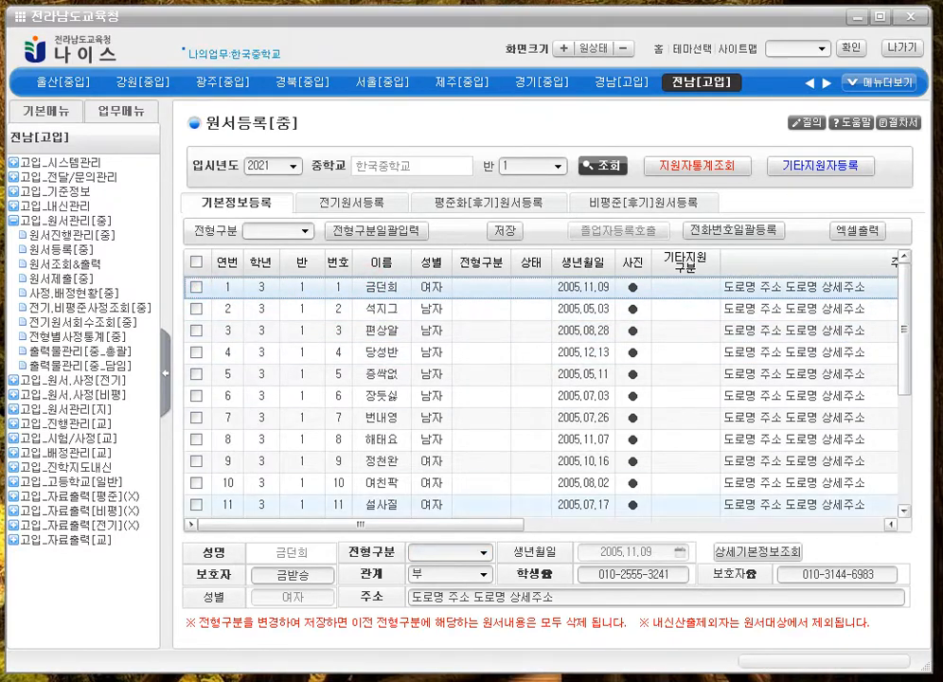
Step: Set 전형구분 to 전기 for students number 1 and 4 of class 1 and save the basic information
click(305, 308)
click(361, 280)
click(470, 544)
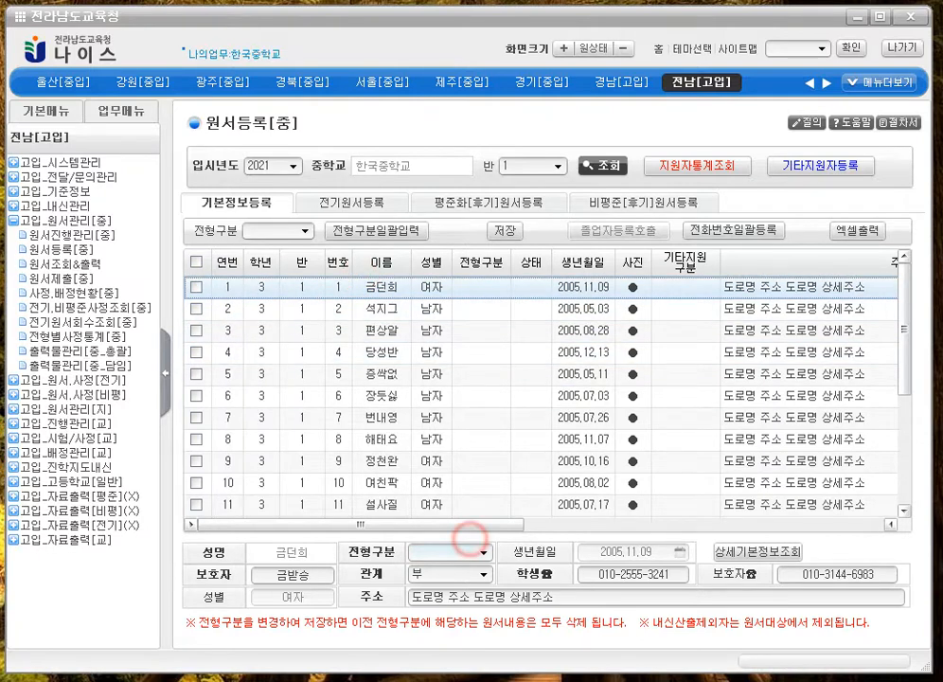
click(482, 619)
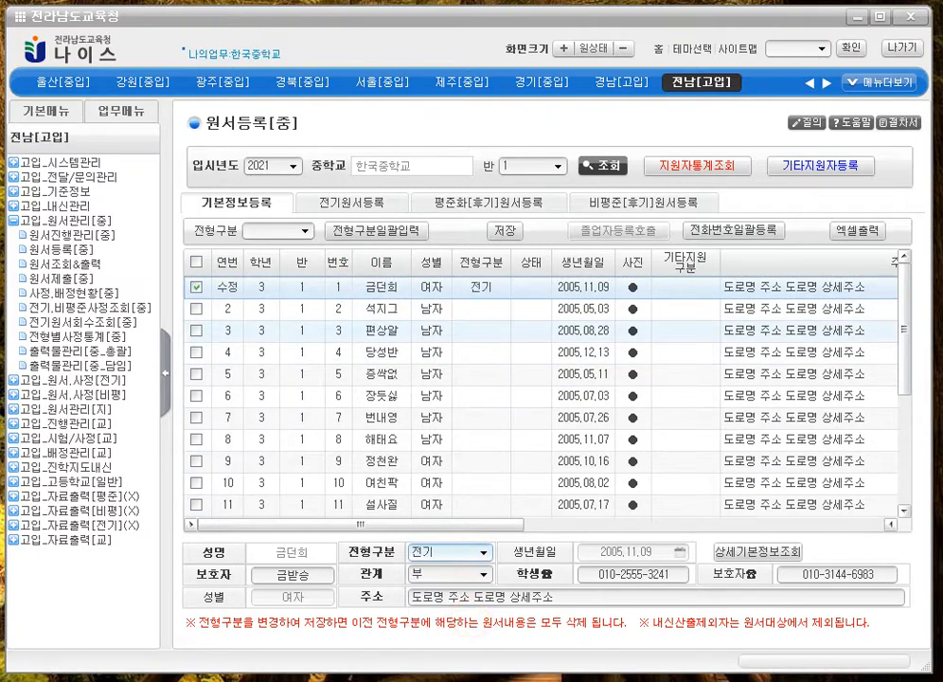
click(482, 352)
click(467, 551)
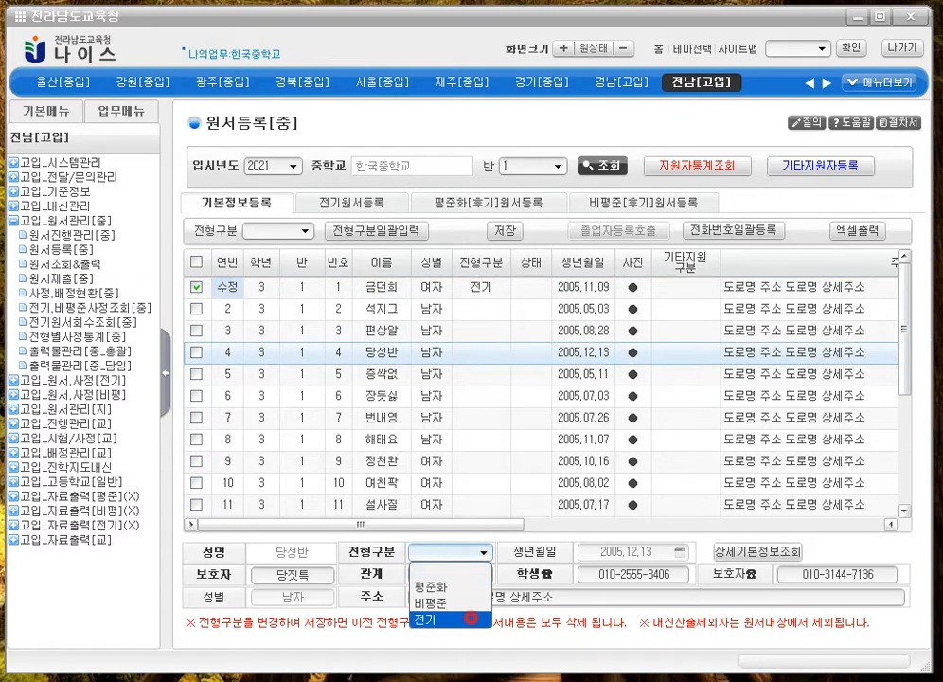
click(470, 618)
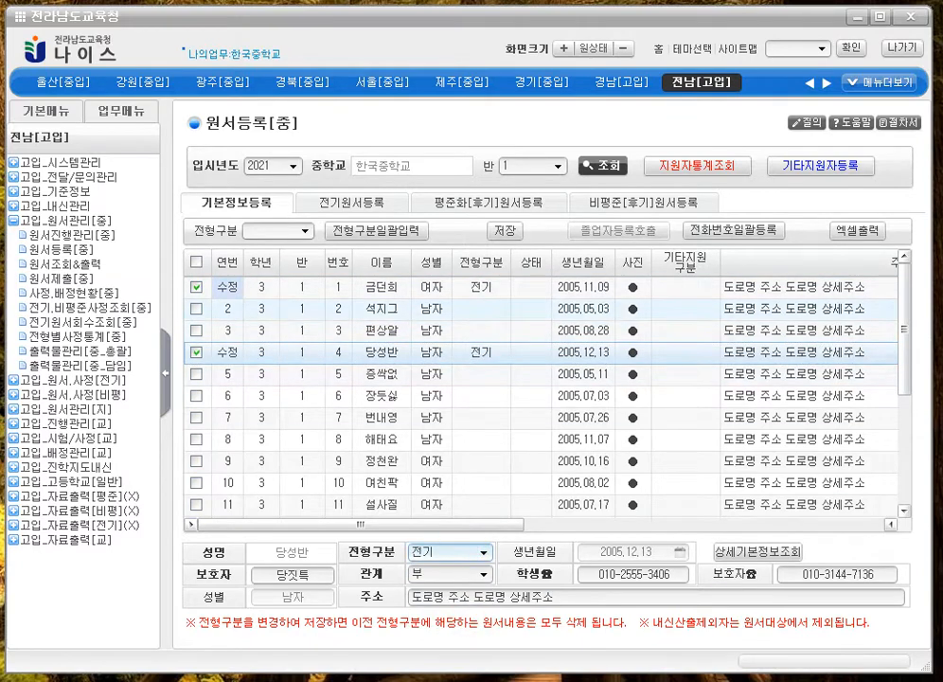
click(505, 230)
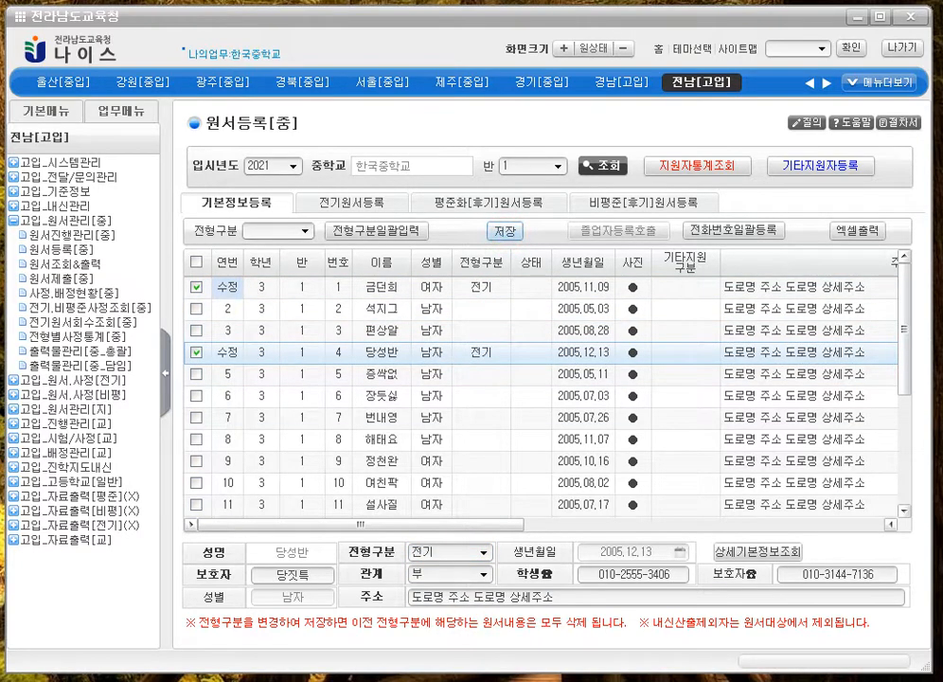
key(Return)
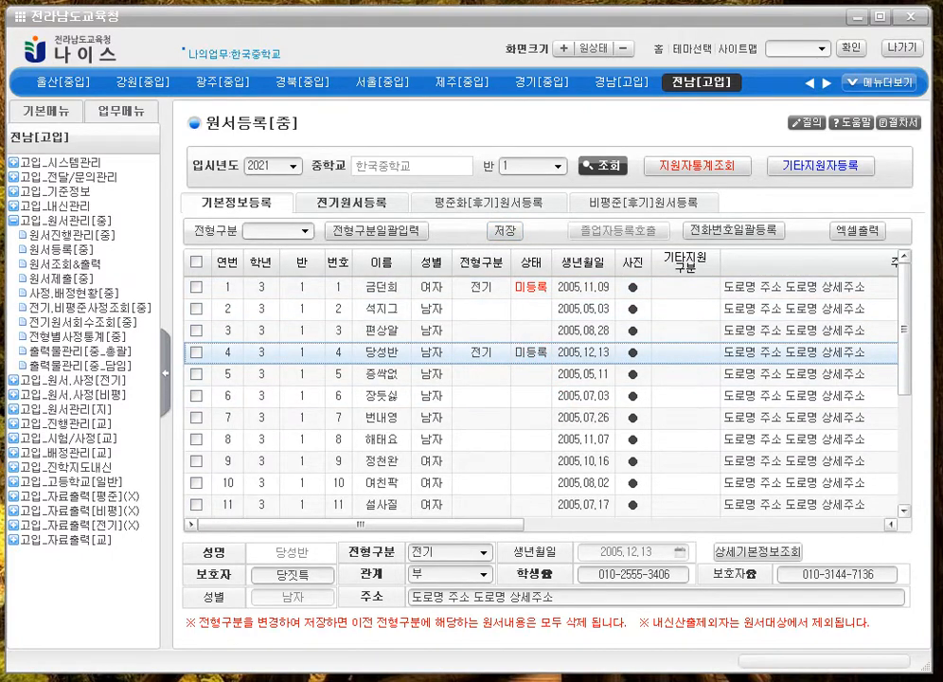
Step: Review the students listed for early-round applications in 전기원서등록
click(342, 204)
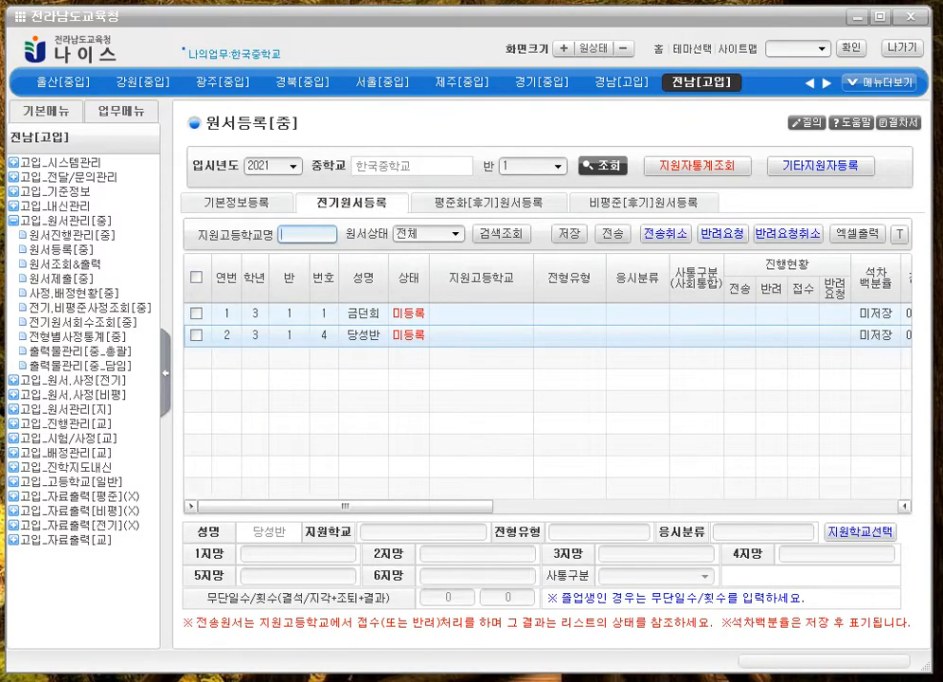
click(301, 337)
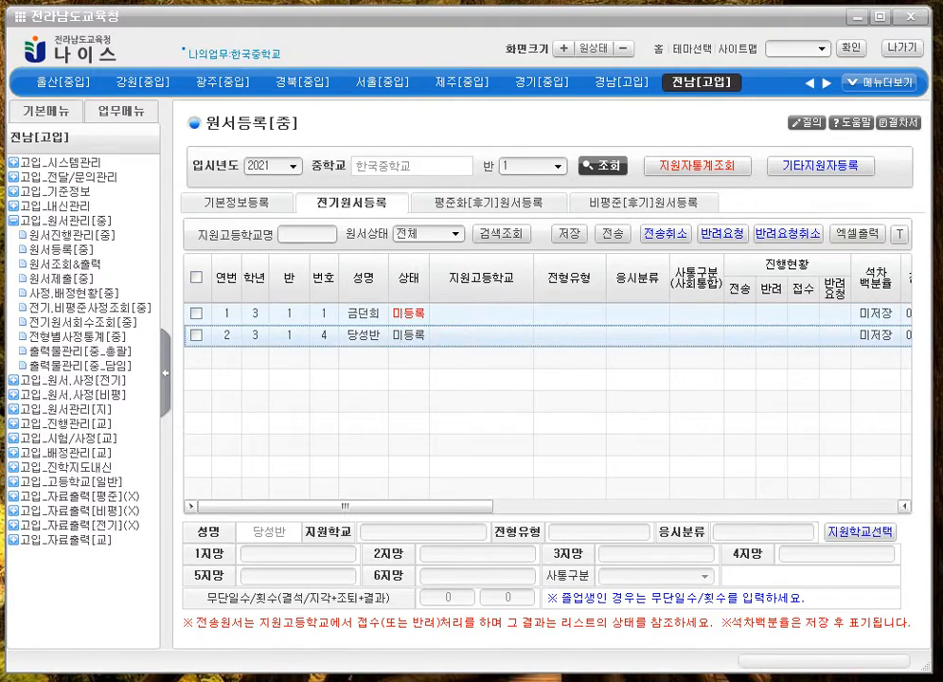
click(453, 313)
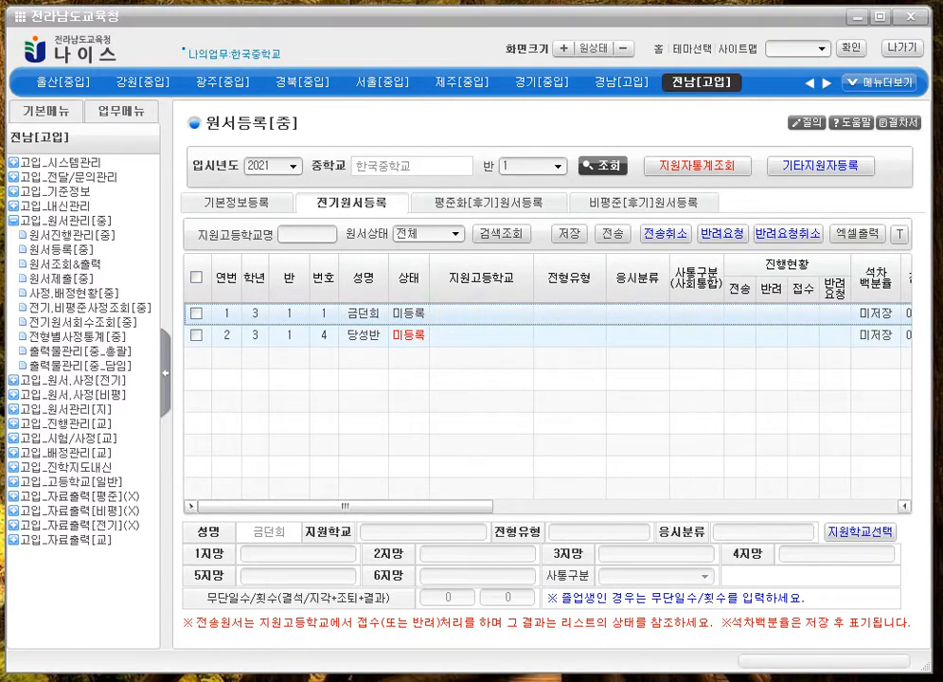
click(542, 335)
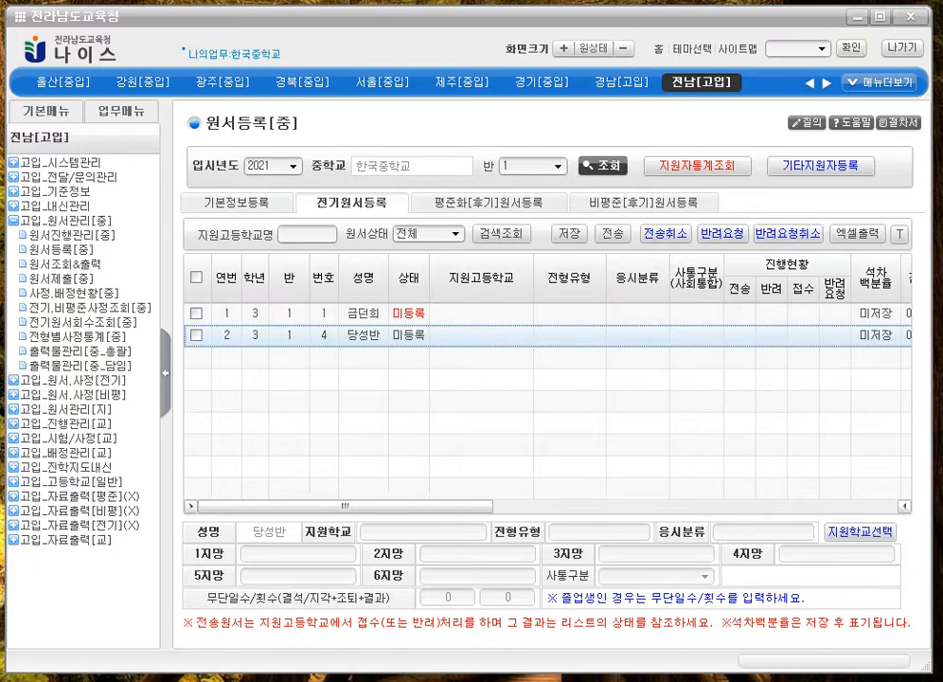
Step: Set 전형구분 to 평준화 for students number 2 and 3 in 기본정보등록 and save the basic information
click(237, 203)
click(480, 317)
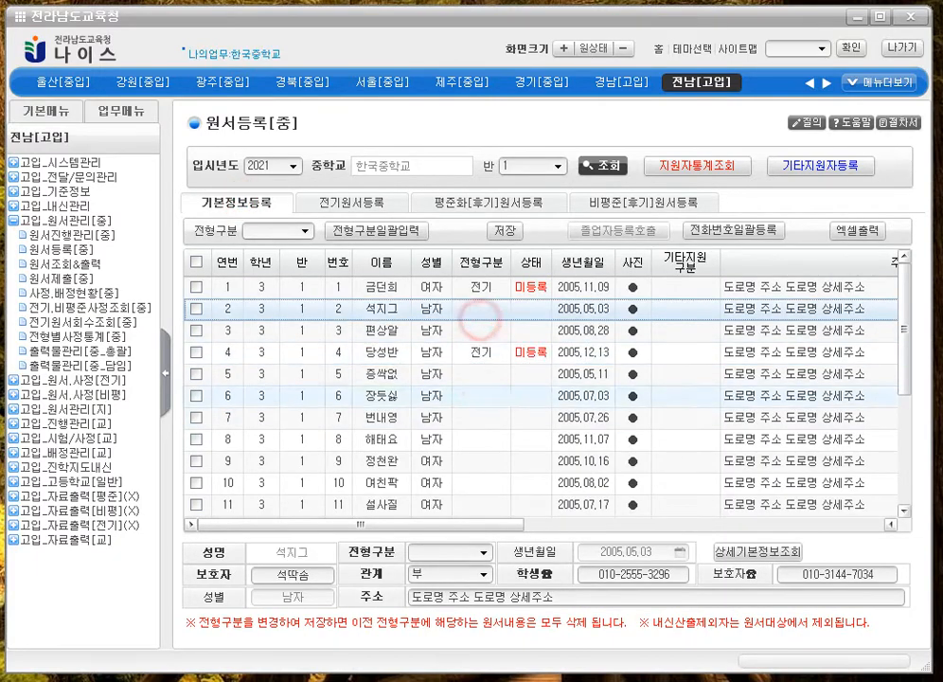
click(482, 551)
click(464, 568)
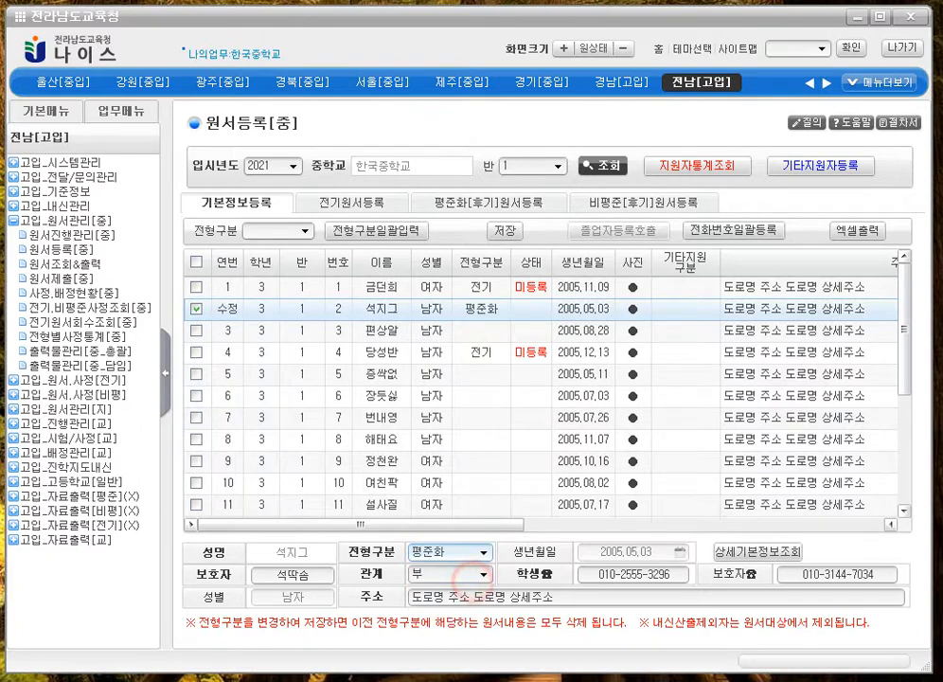
click(497, 330)
click(481, 551)
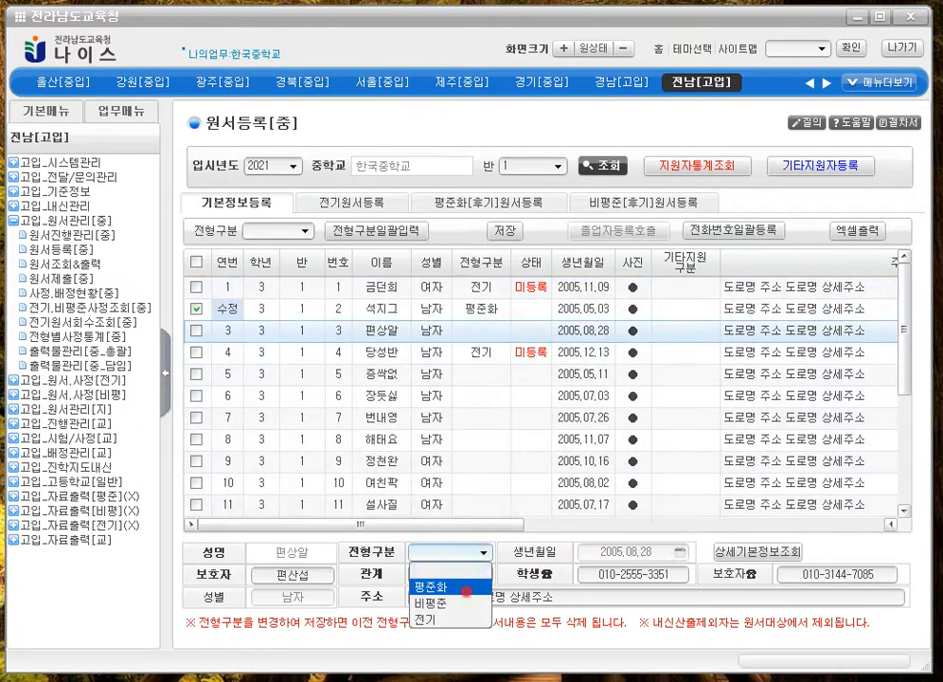
click(467, 589)
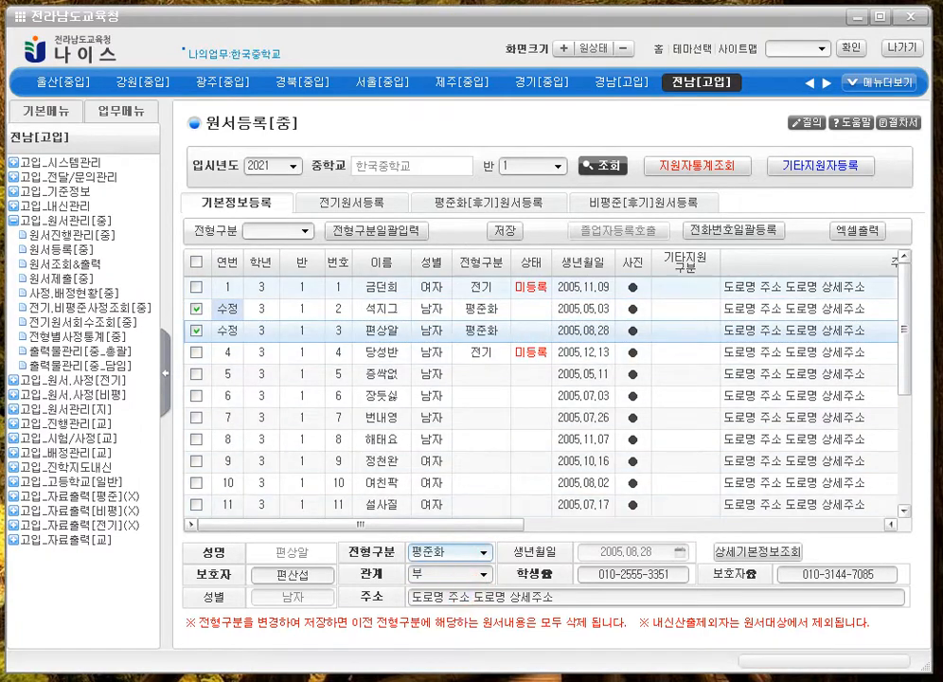
click(506, 230)
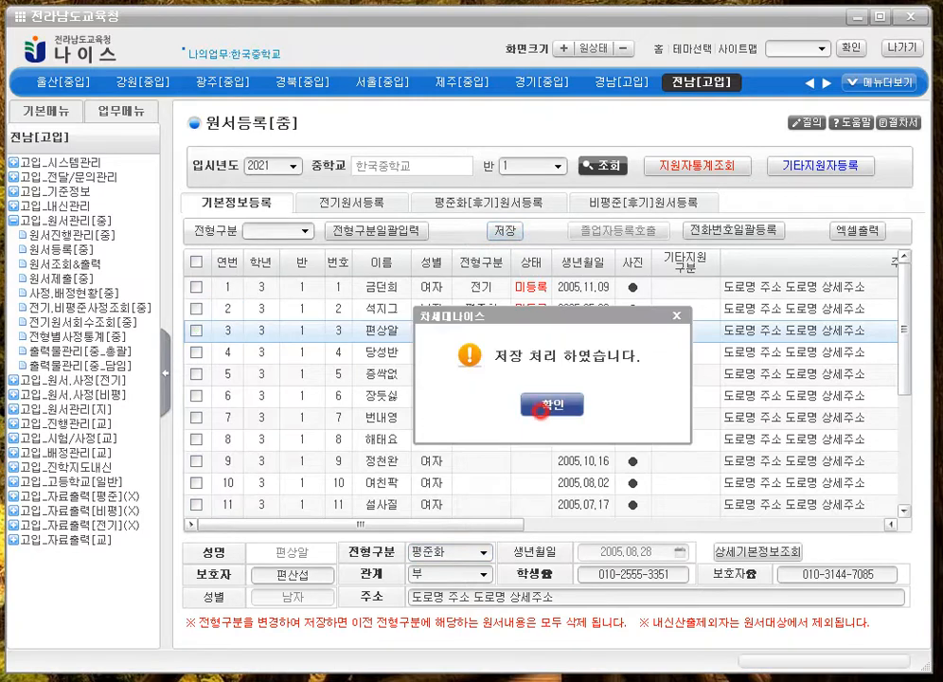
click(551, 402)
Step: Review the entries of students number 2 and 3 in 평준화[후기]원서등록
click(488, 202)
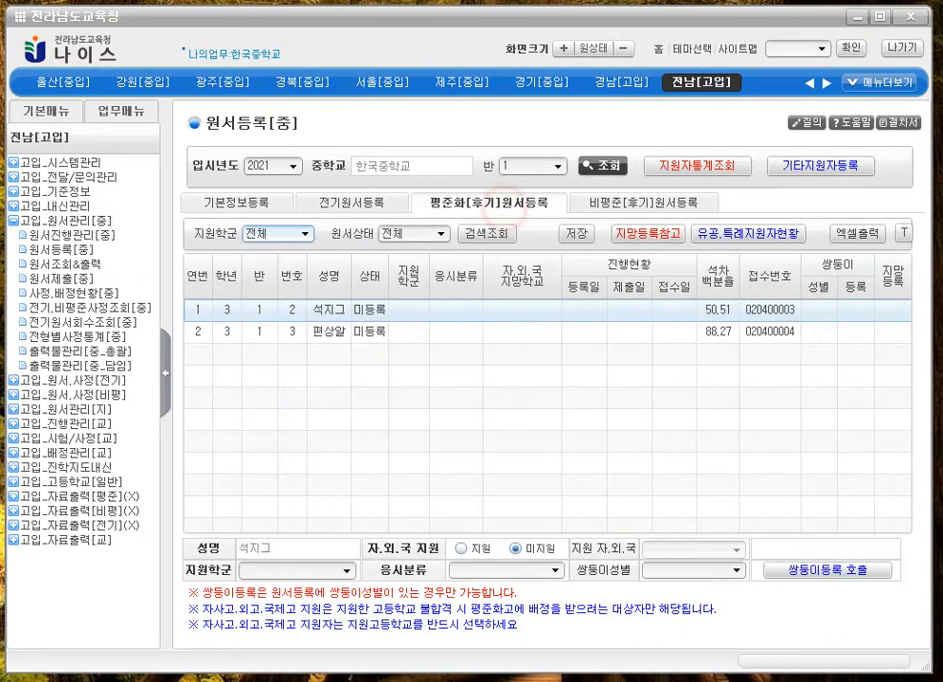
click(414, 324)
click(355, 310)
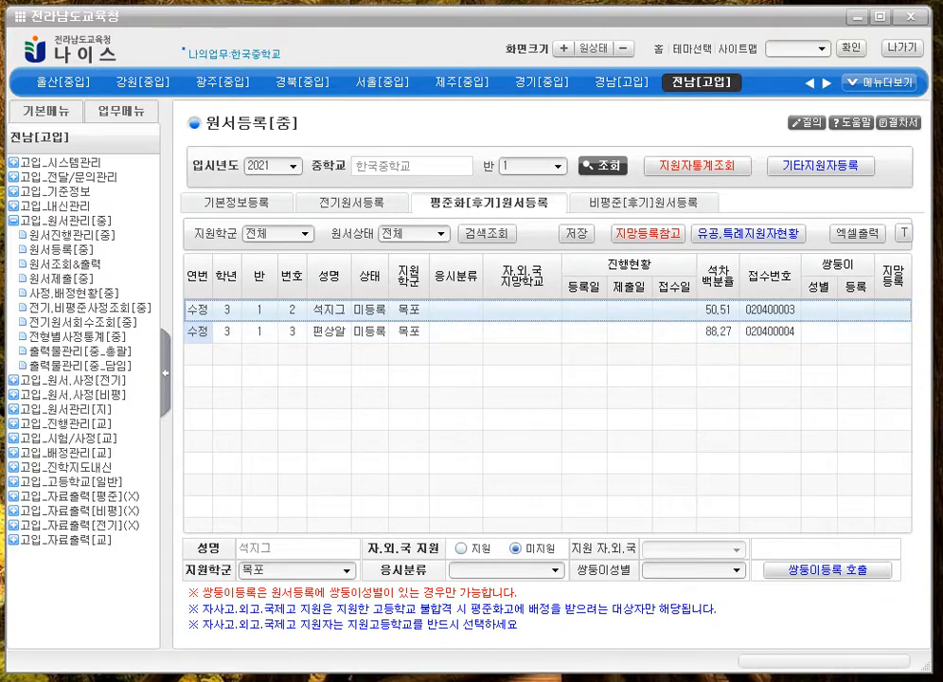
Step: Check the 전형구분 of students number 2 and 3 in 기본정보등록 and reload the class 1 list
click(236, 203)
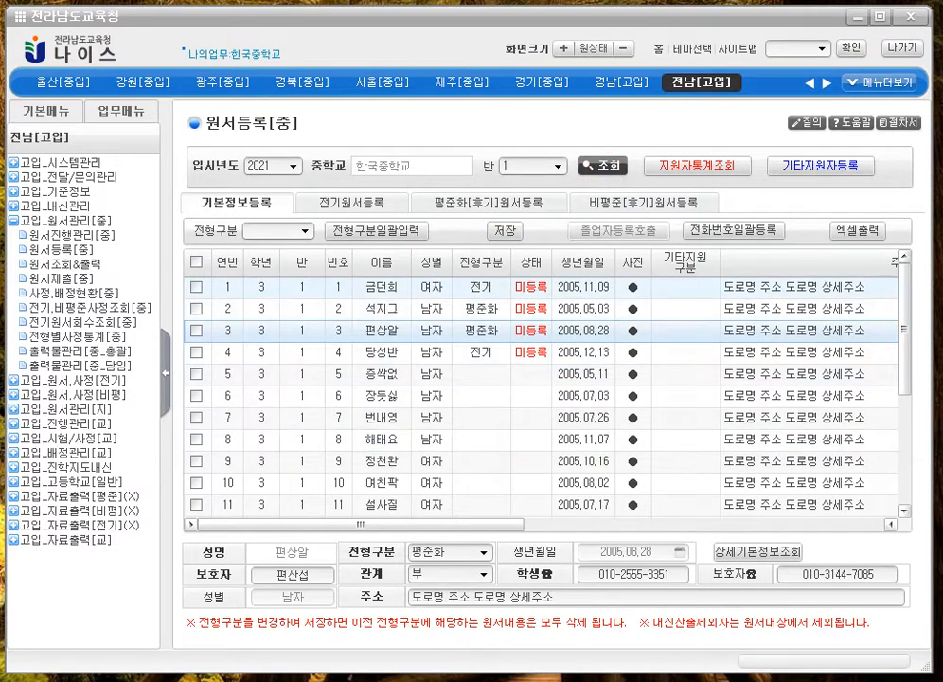
click(479, 307)
click(473, 334)
click(467, 310)
click(472, 330)
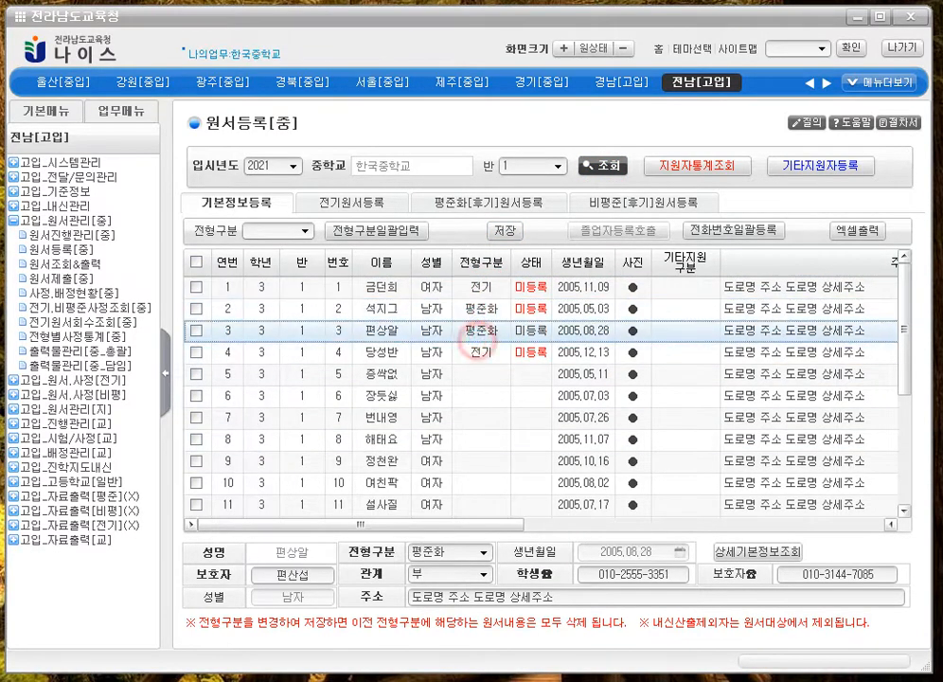
click(465, 317)
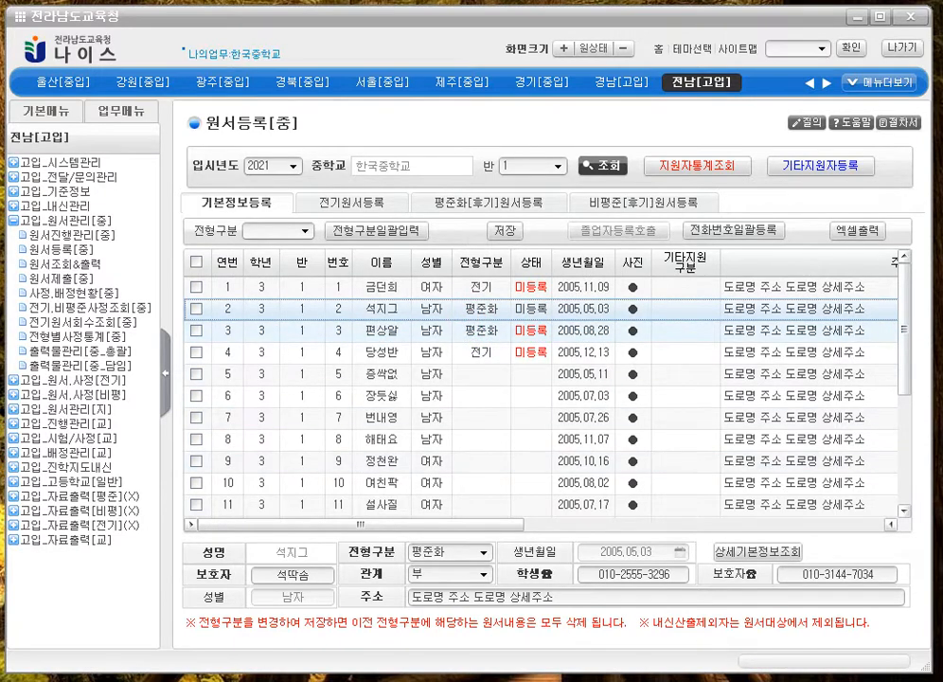
click(471, 330)
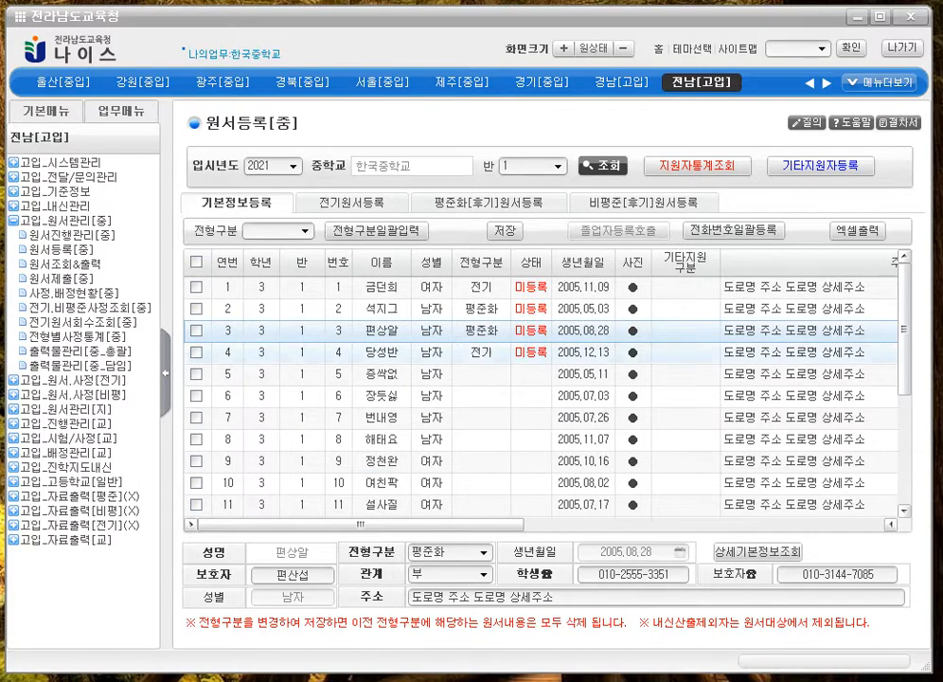
click(587, 165)
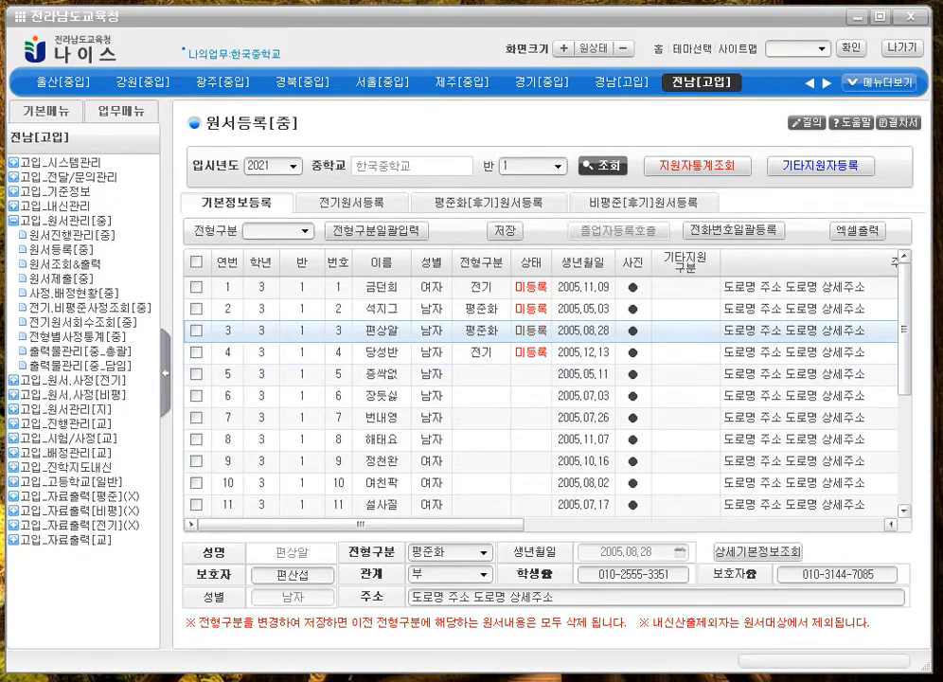
Step: Try to save 평준화 as the 전형구분 of student number 5
click(516, 373)
click(450, 551)
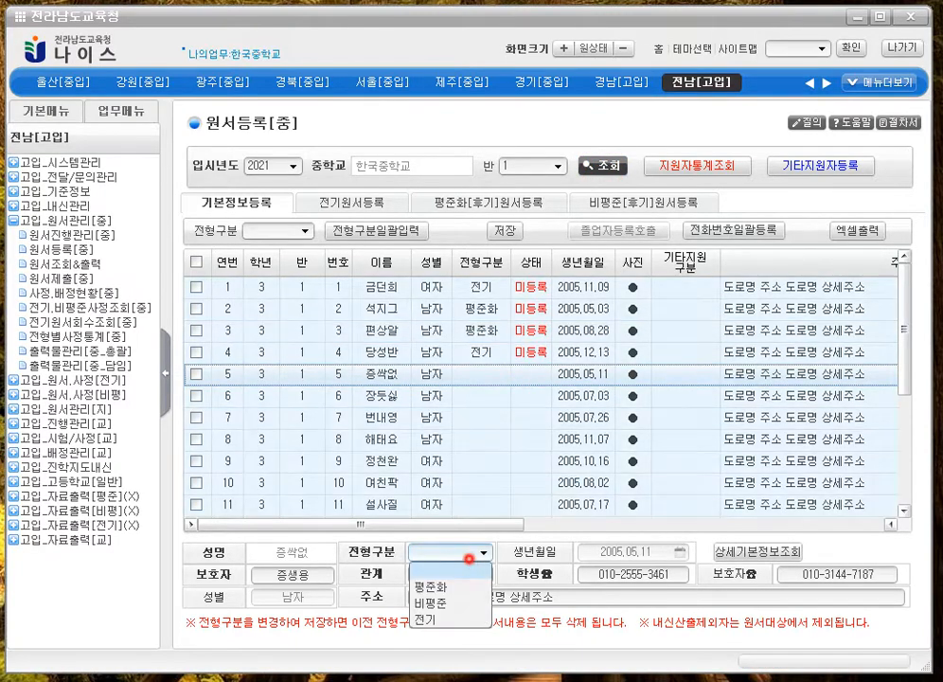
click(452, 572)
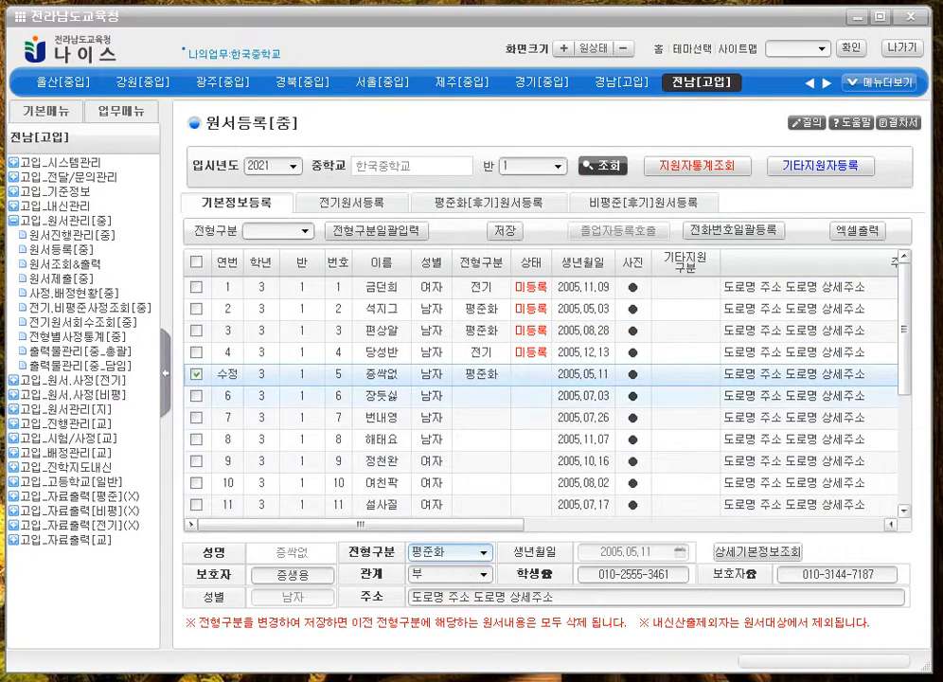
click(502, 230)
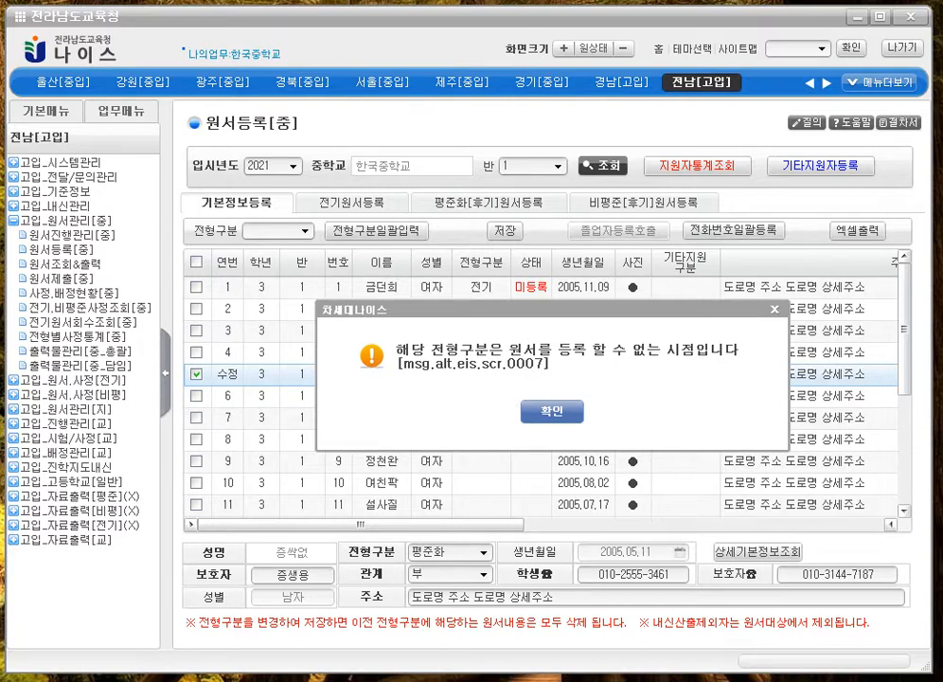
click(561, 411)
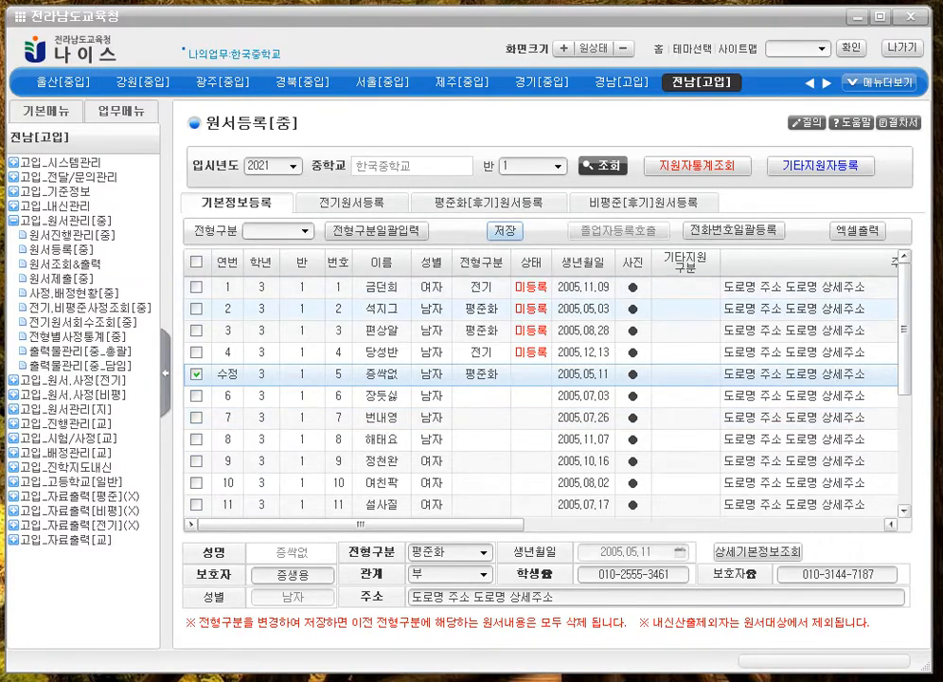
Step: Change the 전형구분 of students number 2 and 3 to 전기 alongside the unsaved entry for student number 5
click(505, 307)
click(481, 551)
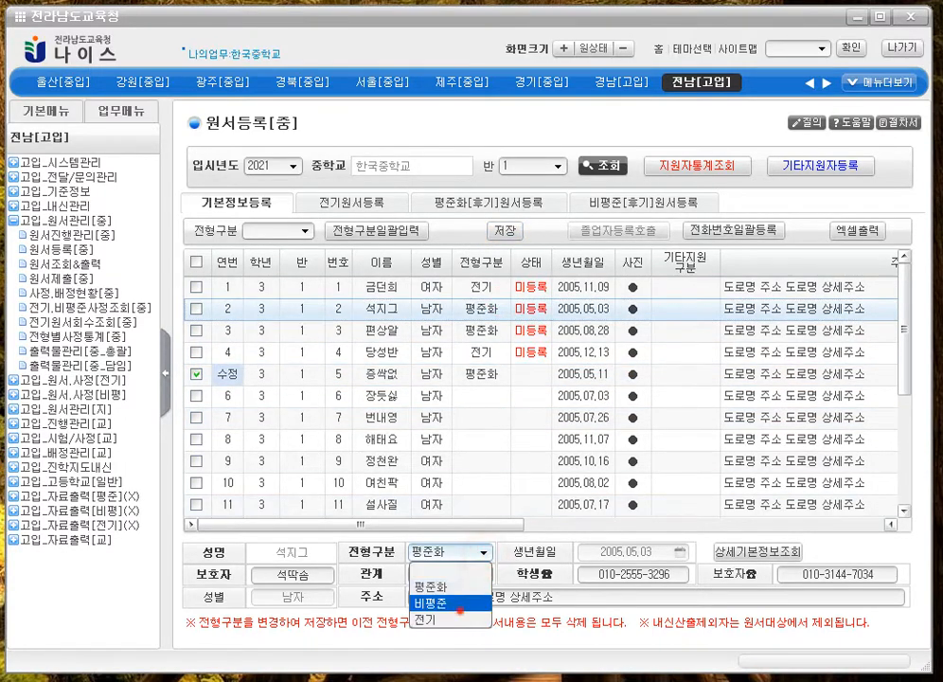
click(432, 578)
click(551, 404)
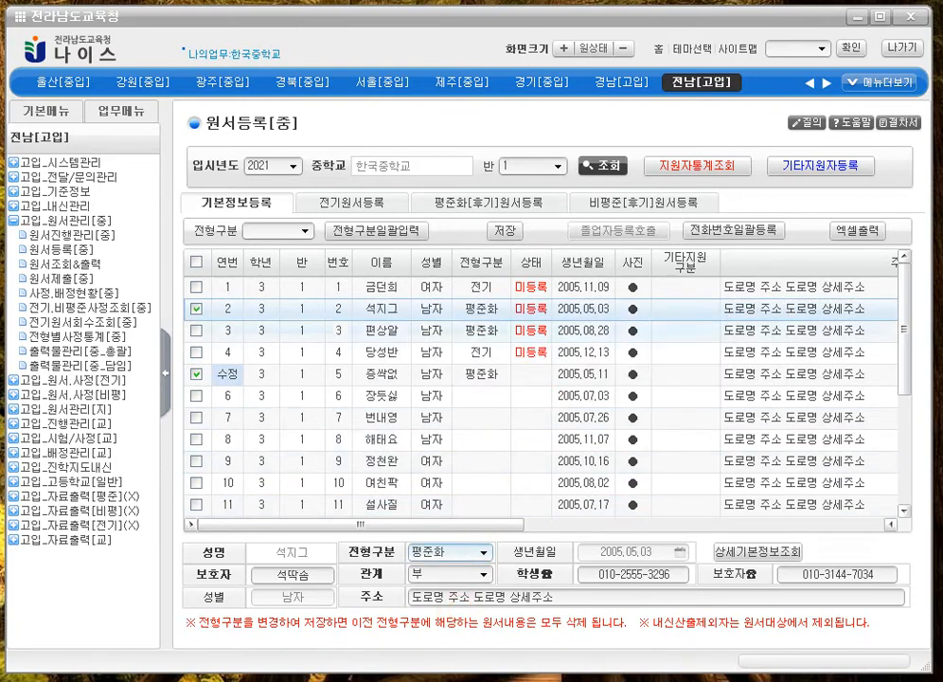
click(481, 555)
click(477, 617)
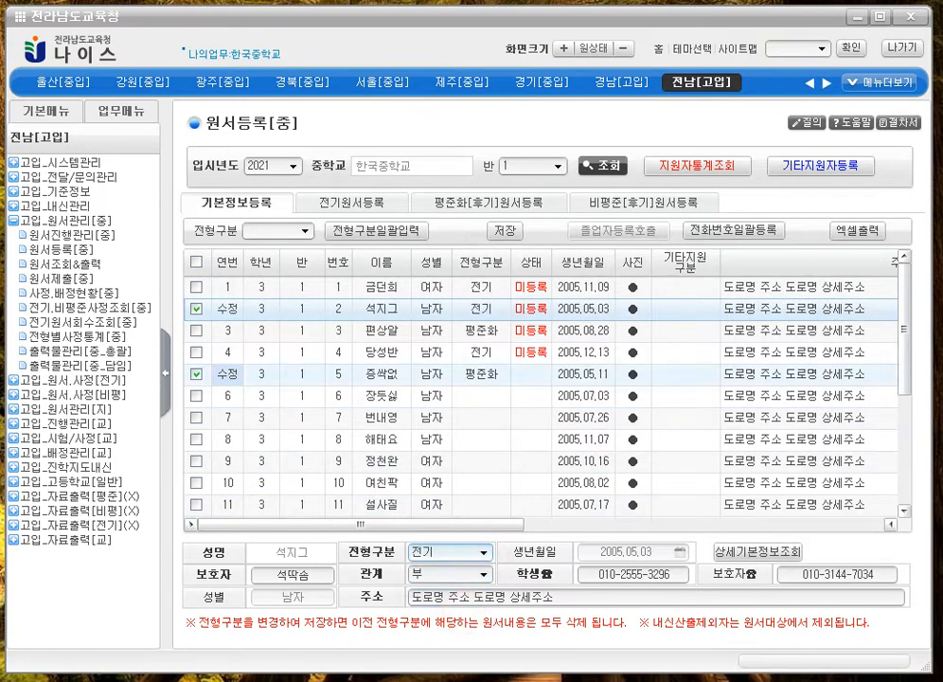
click(467, 332)
click(480, 552)
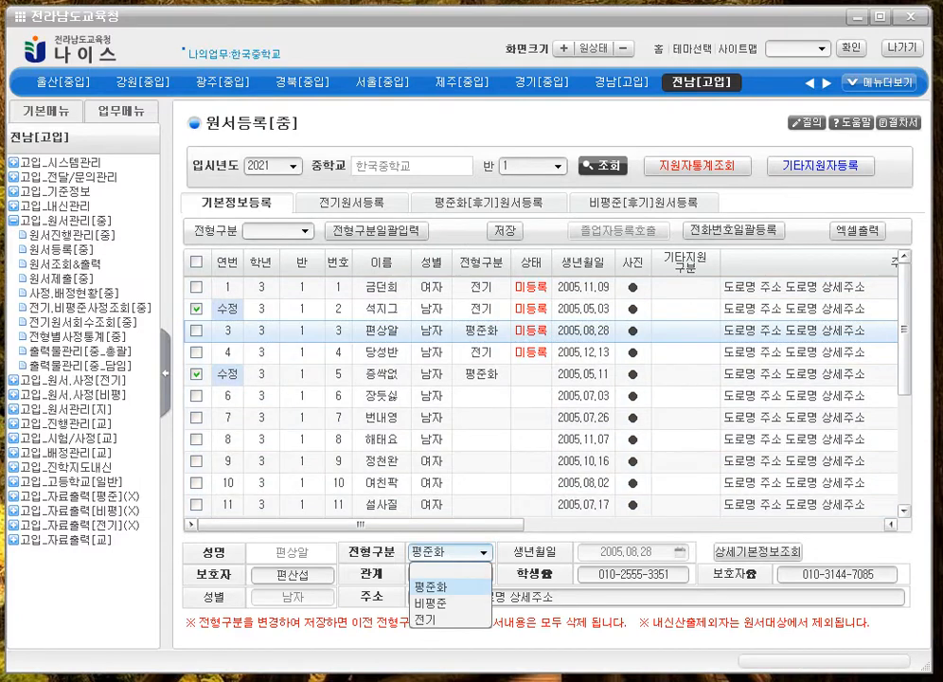
click(478, 617)
Step: Change student number 5's 전형구분 to 전기 and try to save all the modified students together
click(483, 372)
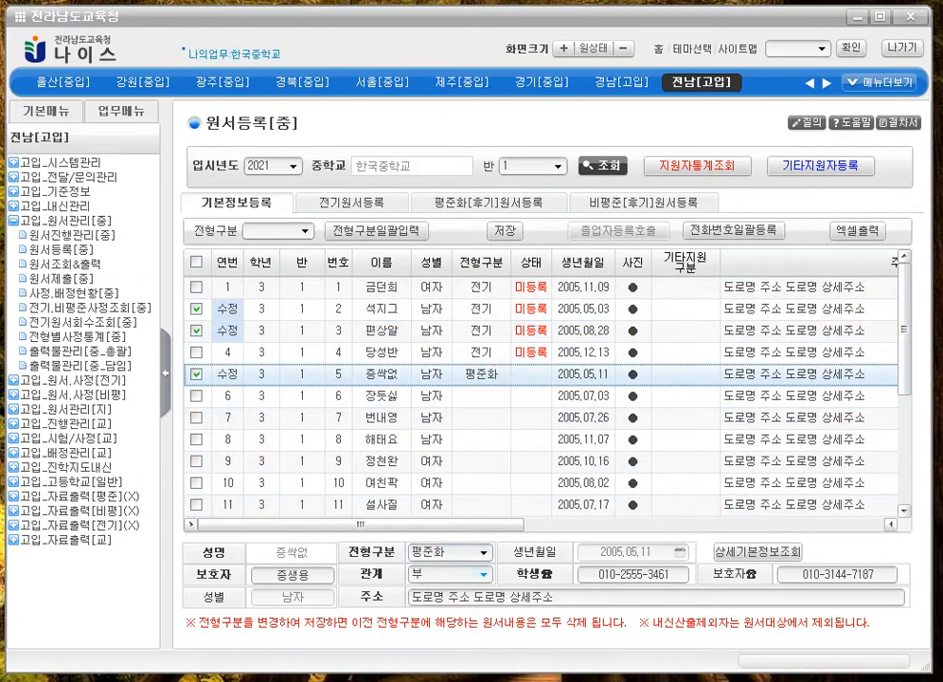
click(478, 573)
click(469, 556)
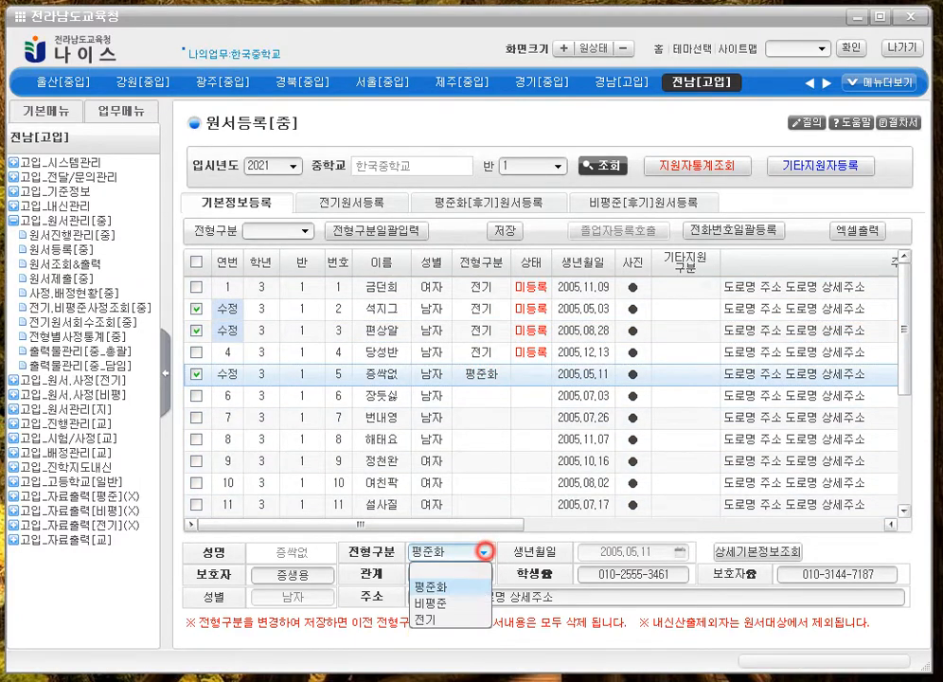
click(450, 619)
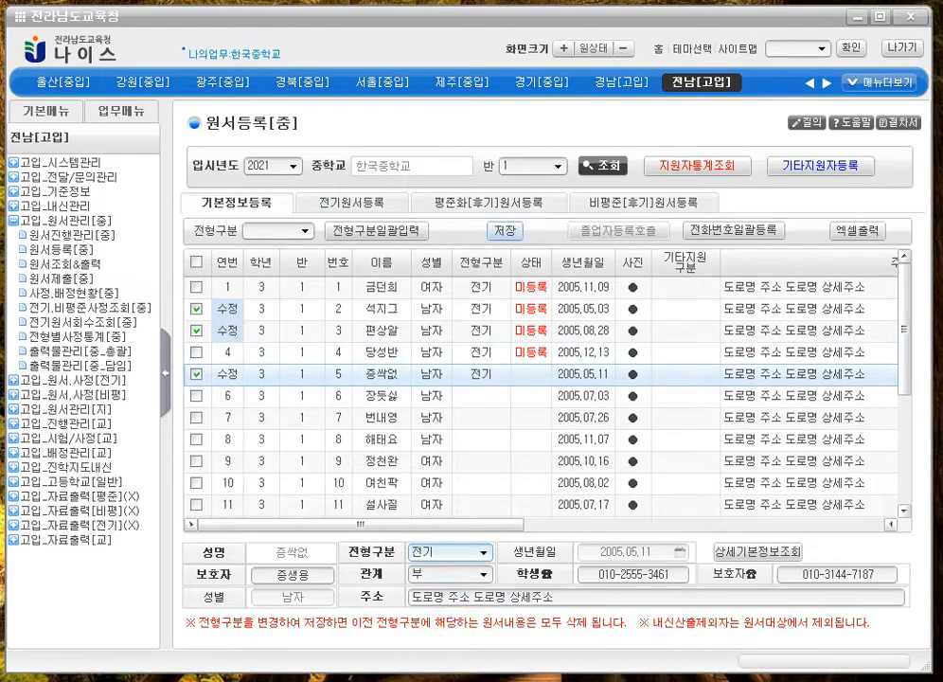
click(505, 230)
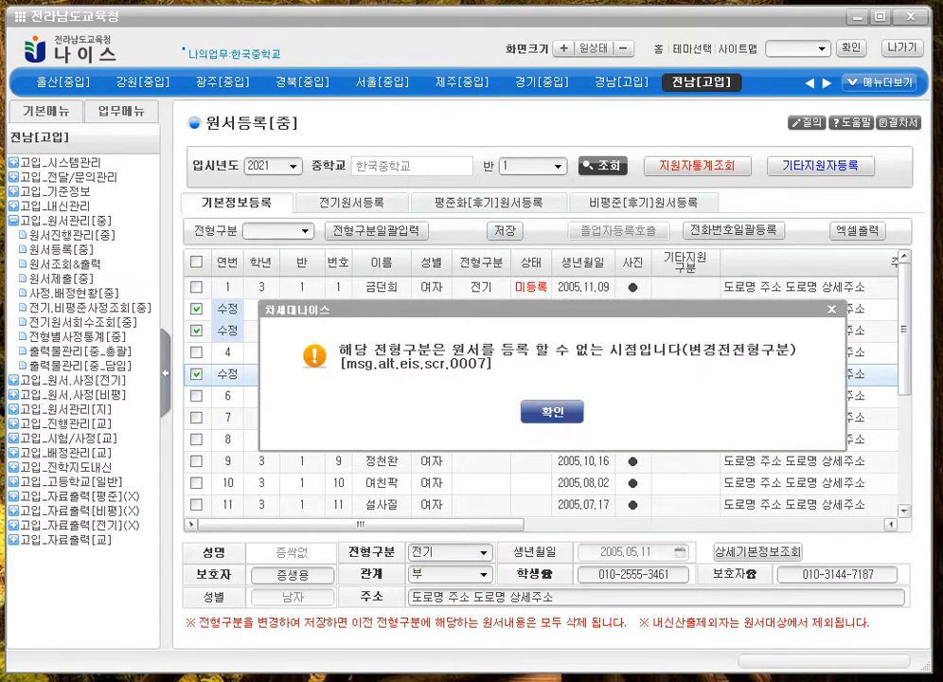
key(Return)
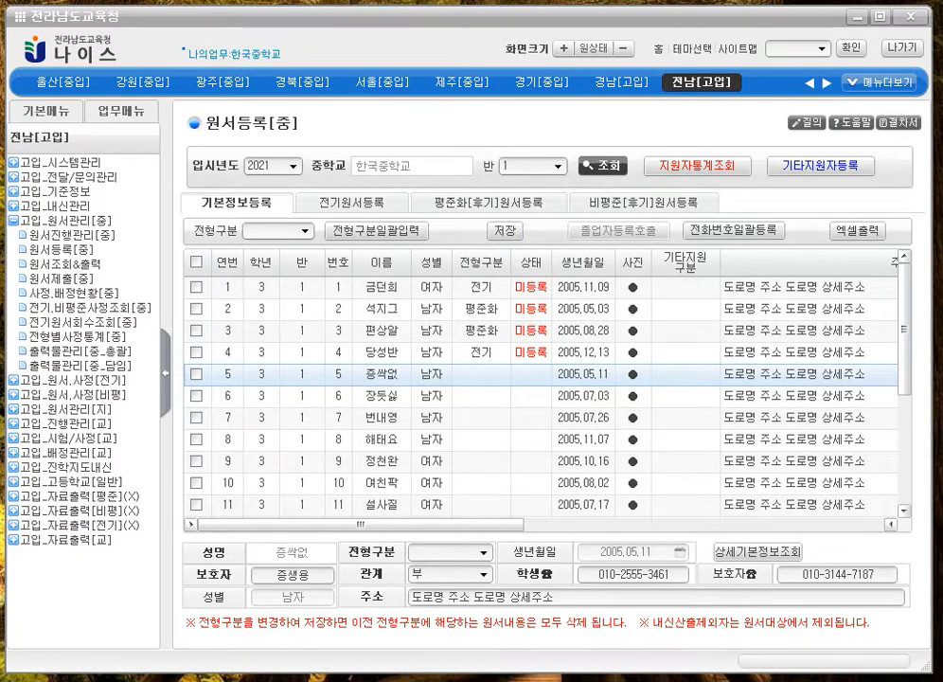
Step: Set 전형구분 to 전기 for students number 2 and 3 only and save the basic information
click(421, 308)
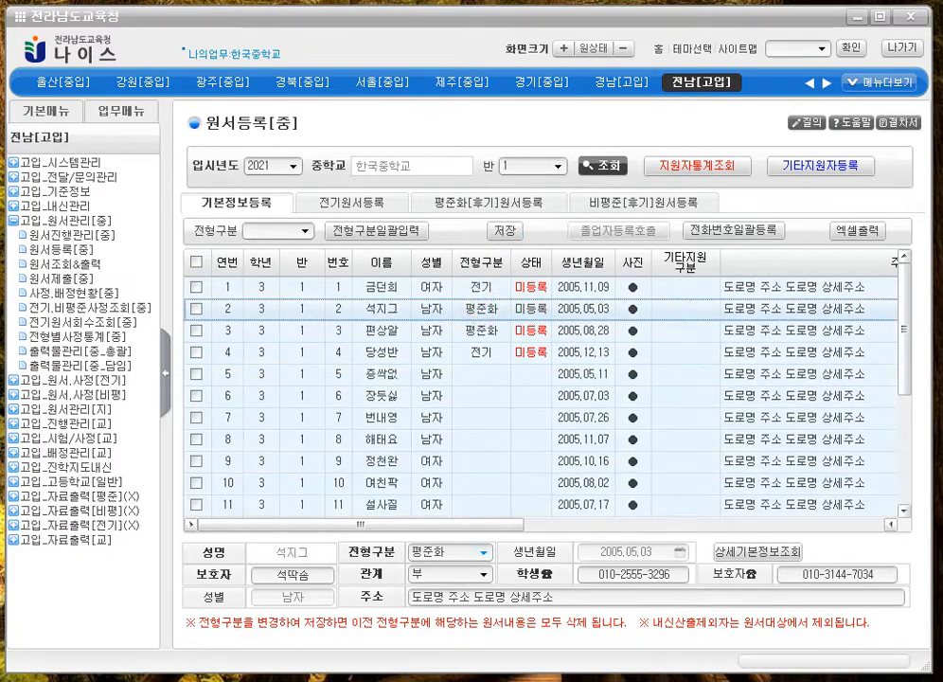
click(483, 551)
click(423, 619)
click(479, 330)
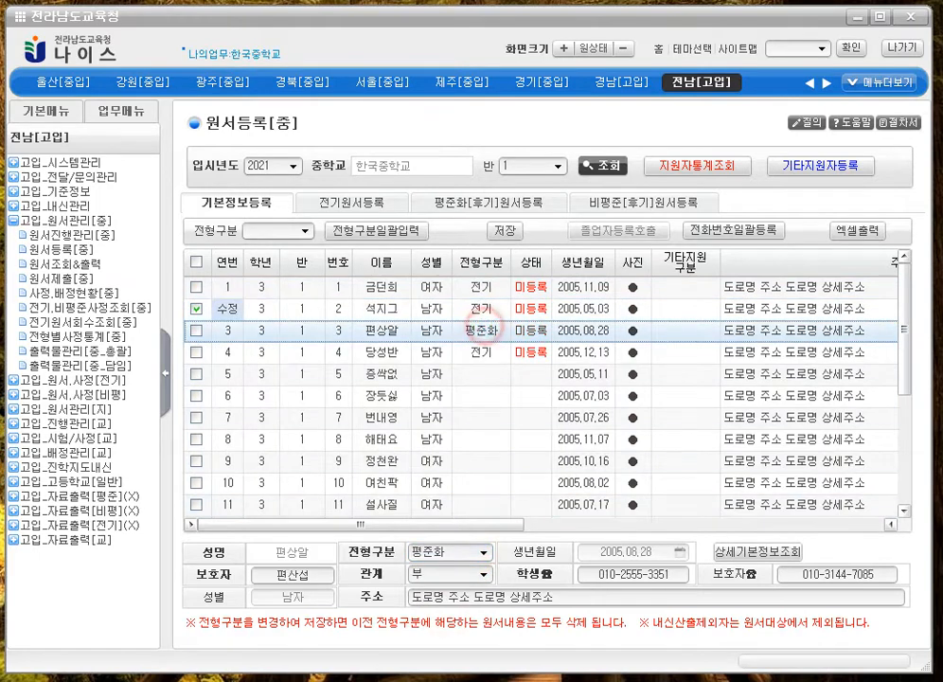
click(473, 551)
click(423, 619)
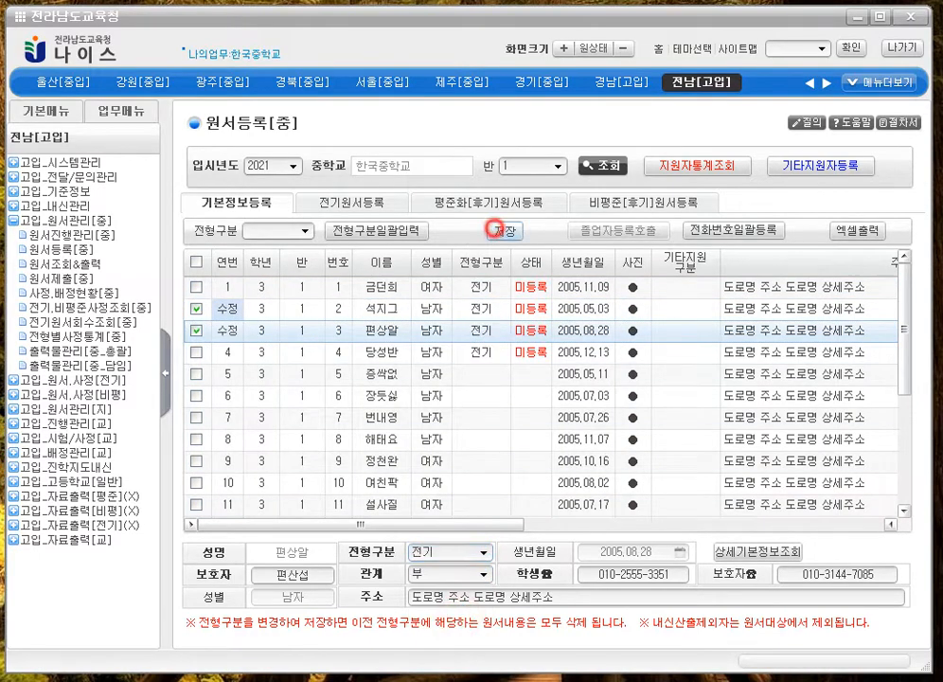
click(505, 230)
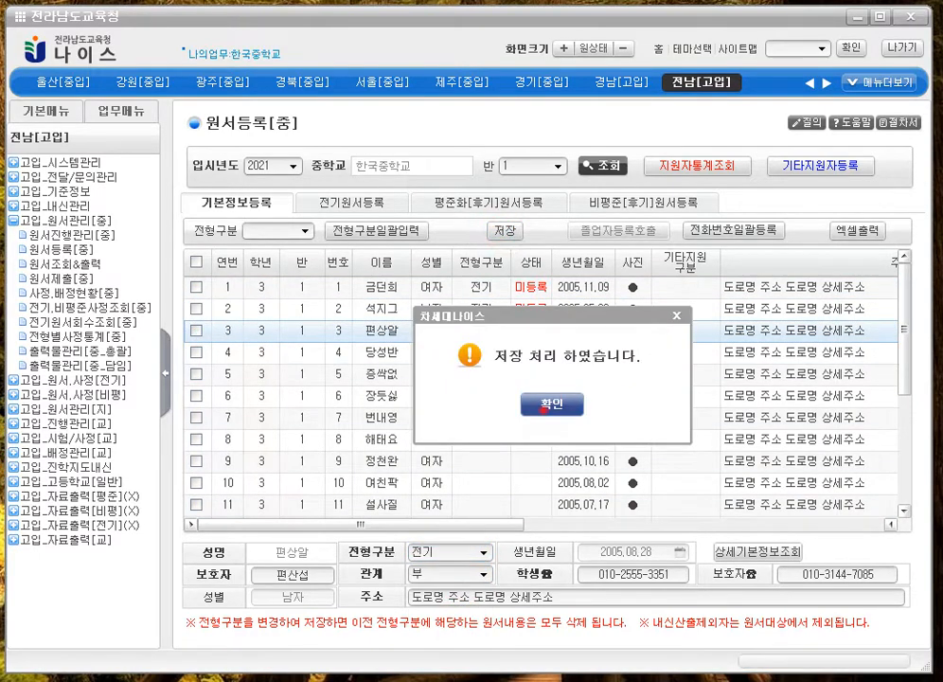
click(484, 342)
Step: Set 전형구분 to 전기 for student number 5 and save the basic information
click(519, 379)
click(480, 551)
click(426, 619)
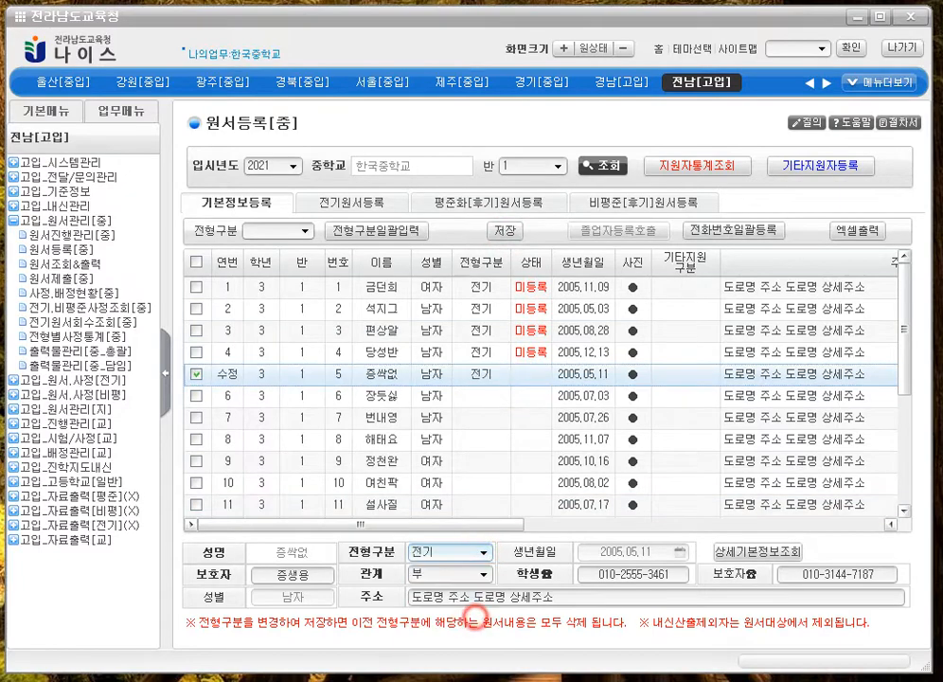
click(499, 231)
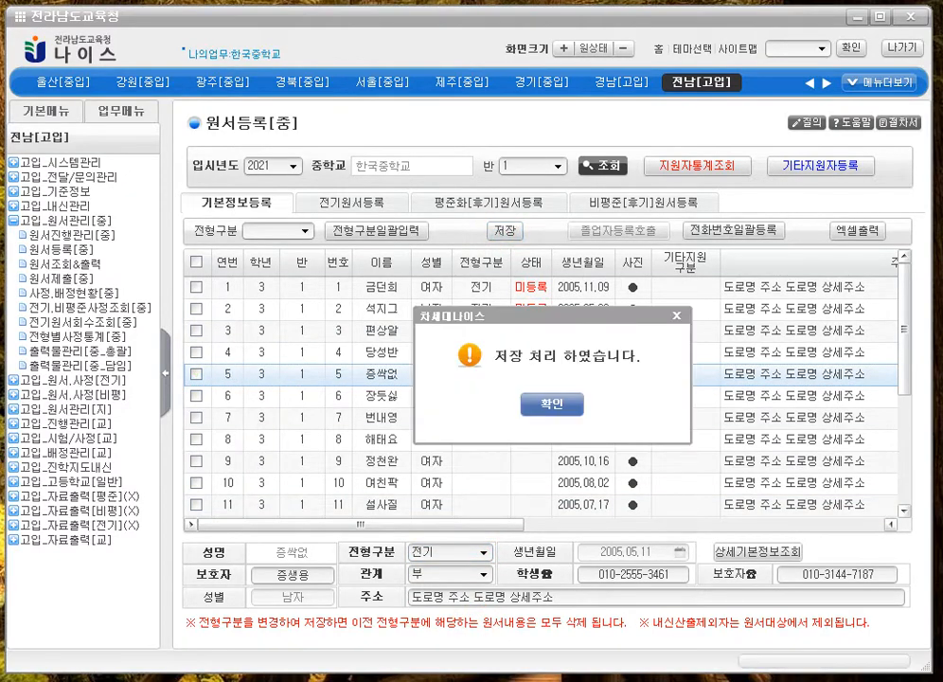
click(549, 400)
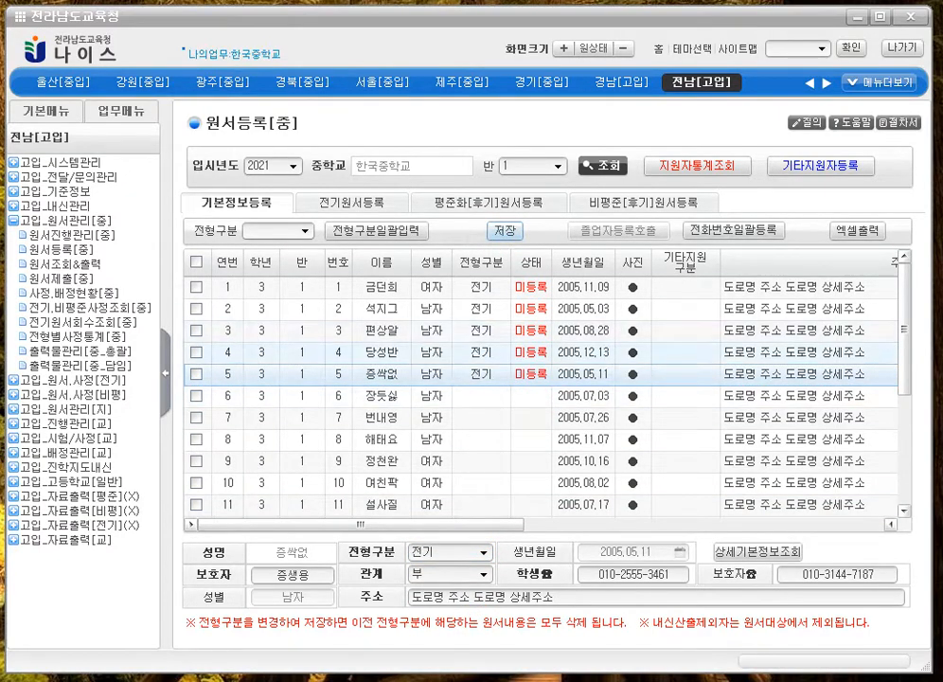
Step: Check the saved 전형구분 and basic information of students number 1 to 5 in the class 1 list
click(497, 286)
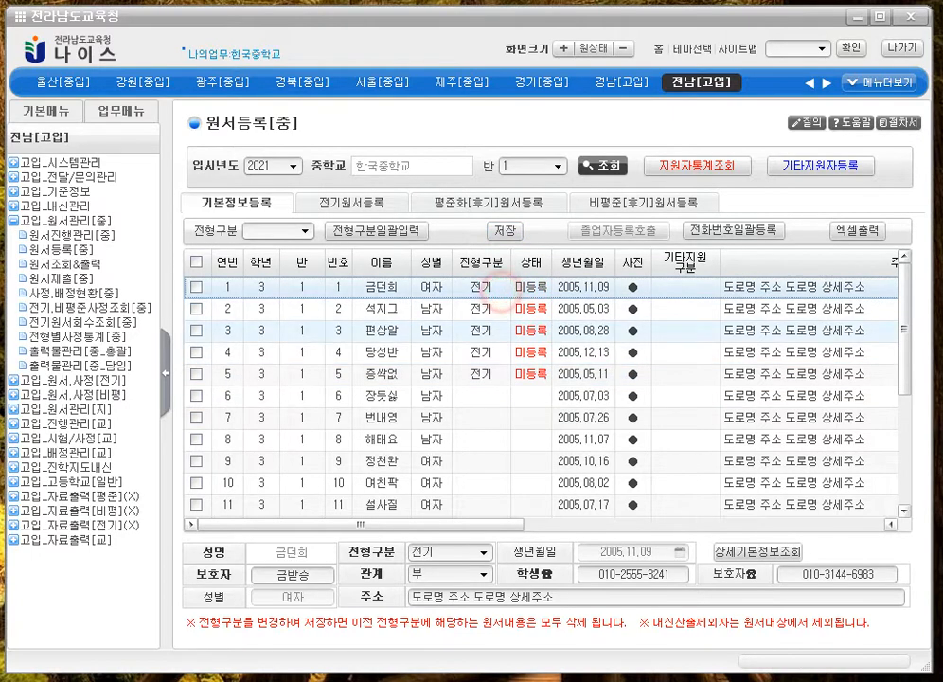
click(501, 309)
click(487, 331)
click(480, 352)
click(506, 373)
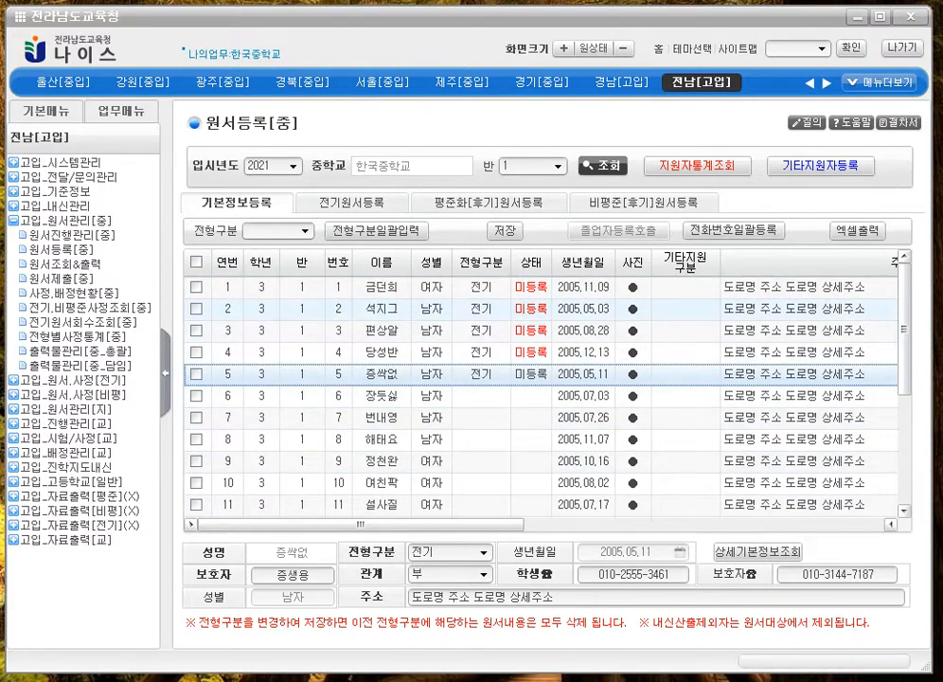
click(597, 295)
click(587, 380)
click(587, 286)
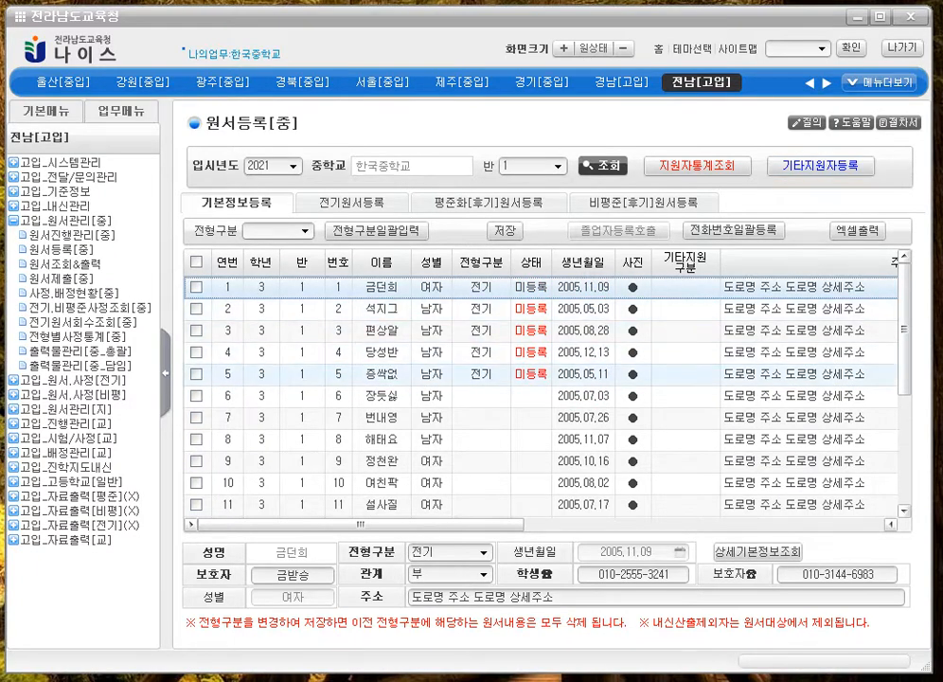
click(582, 373)
click(577, 305)
click(582, 373)
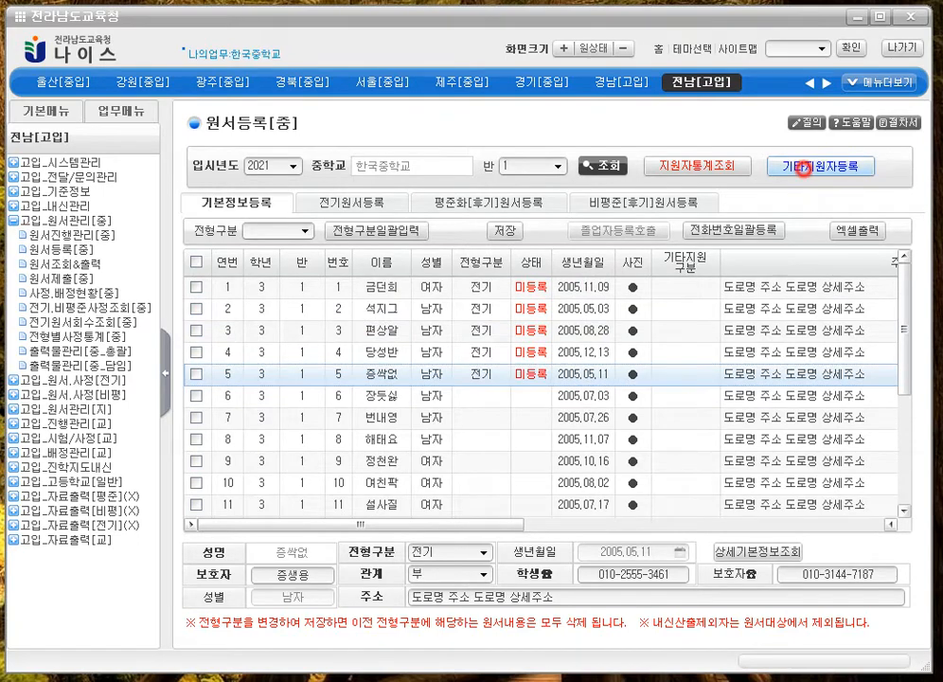
Step: In 기타지원자등록, set student number 6's 지원구분 to 타시도 and enter 서울어디 as the 지원내역(지원고)
click(820, 165)
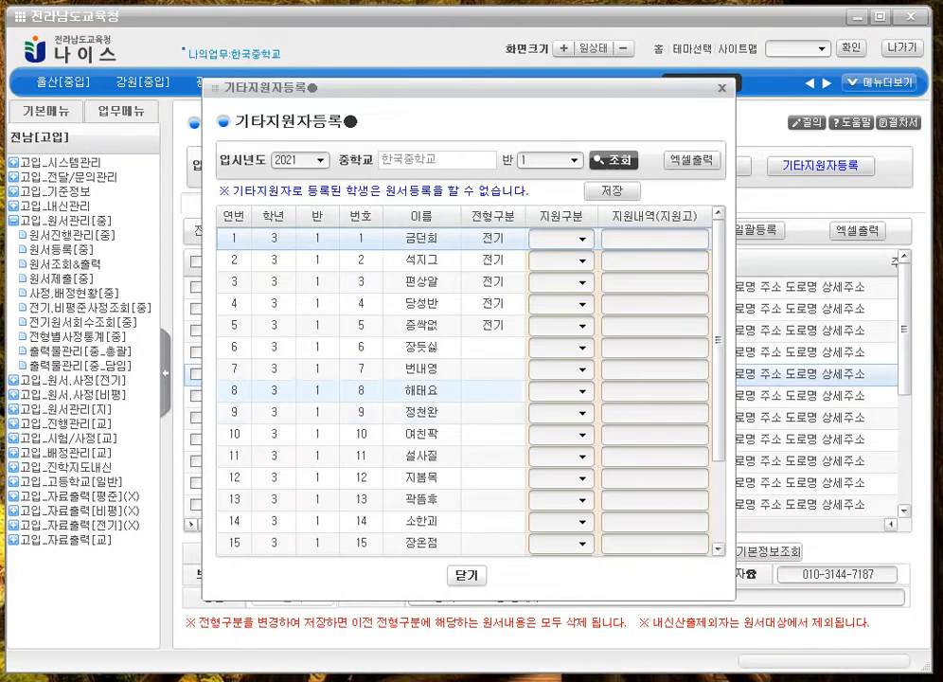
drag(426, 88, 315, 89)
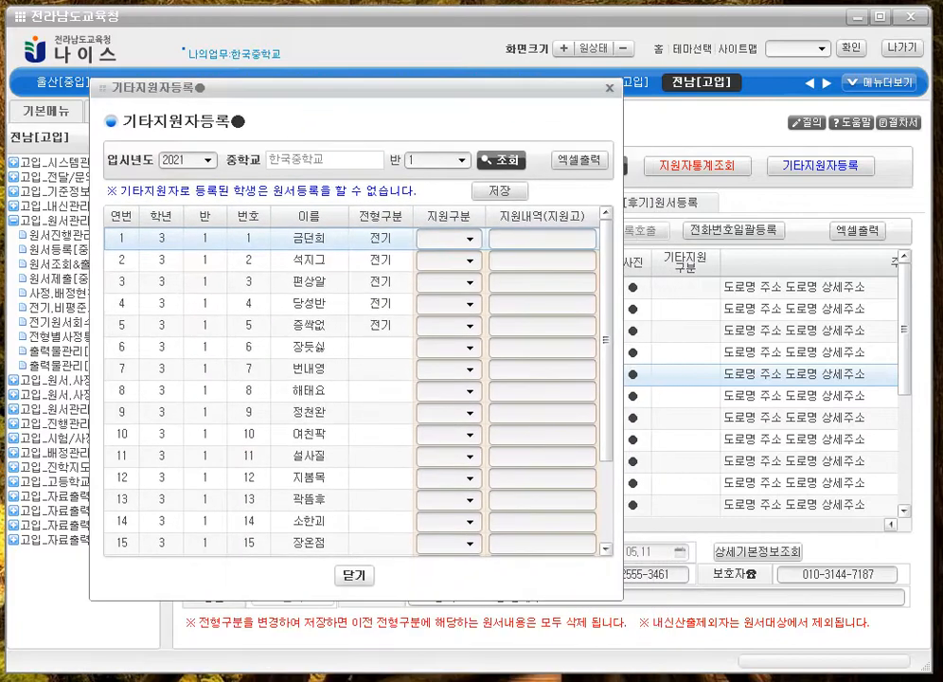
click(381, 343)
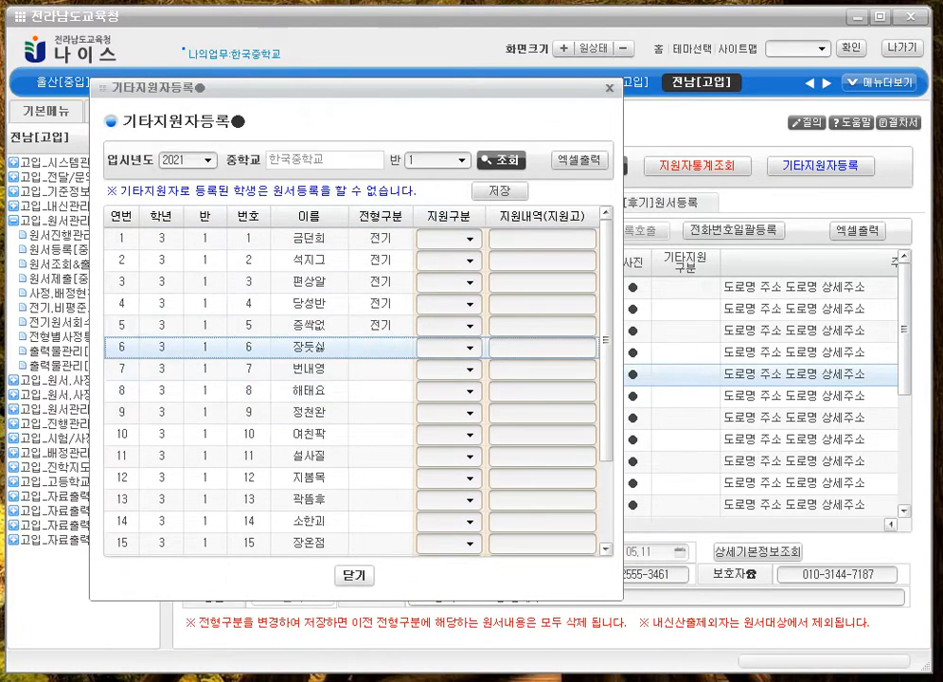
click(472, 348)
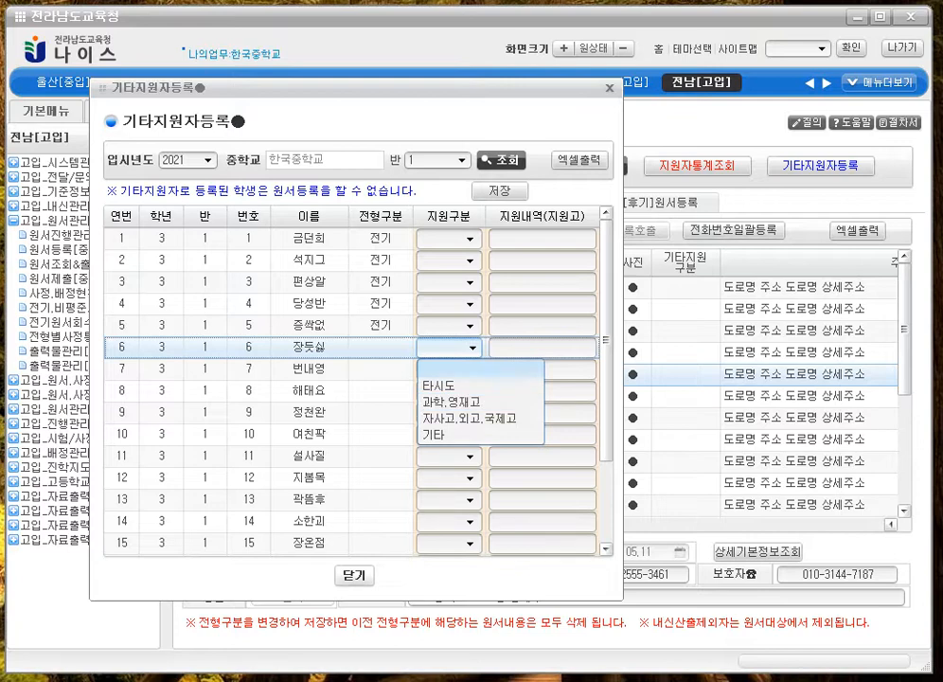
click(321, 346)
click(460, 347)
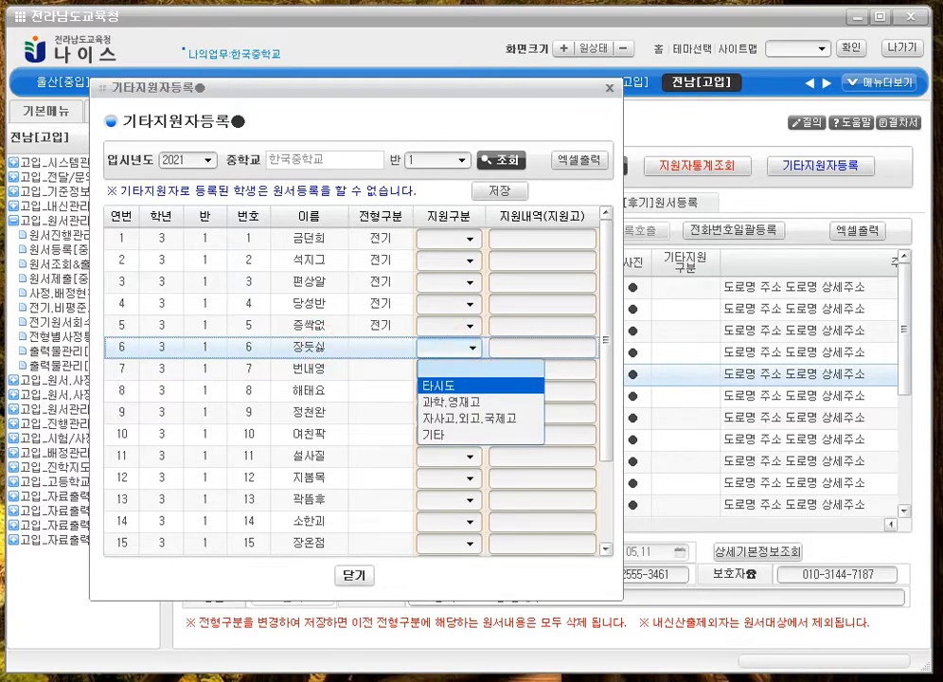
click(454, 385)
click(516, 348)
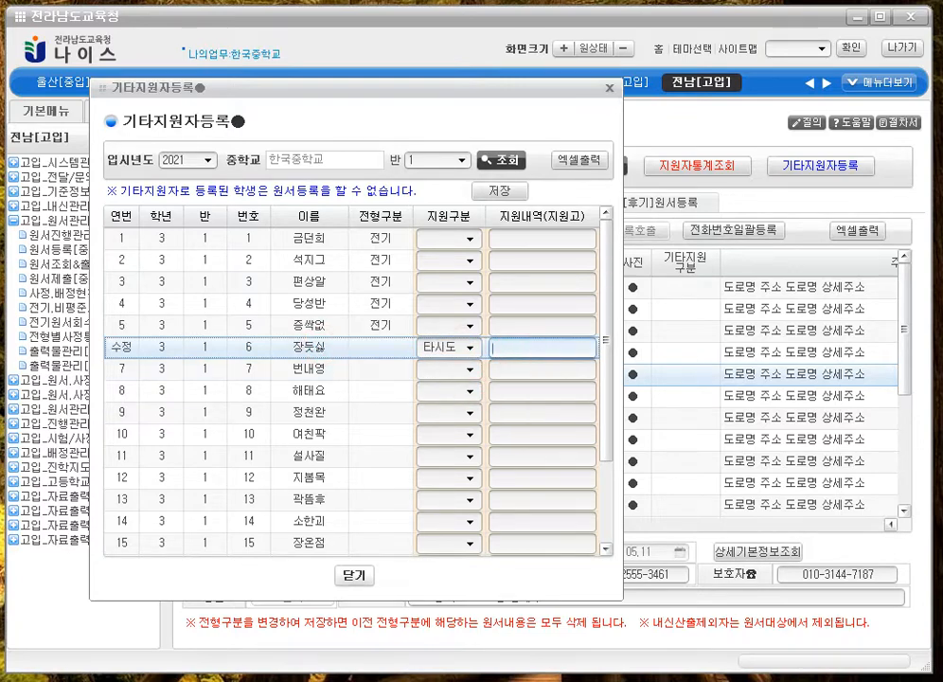
text(서울어디)
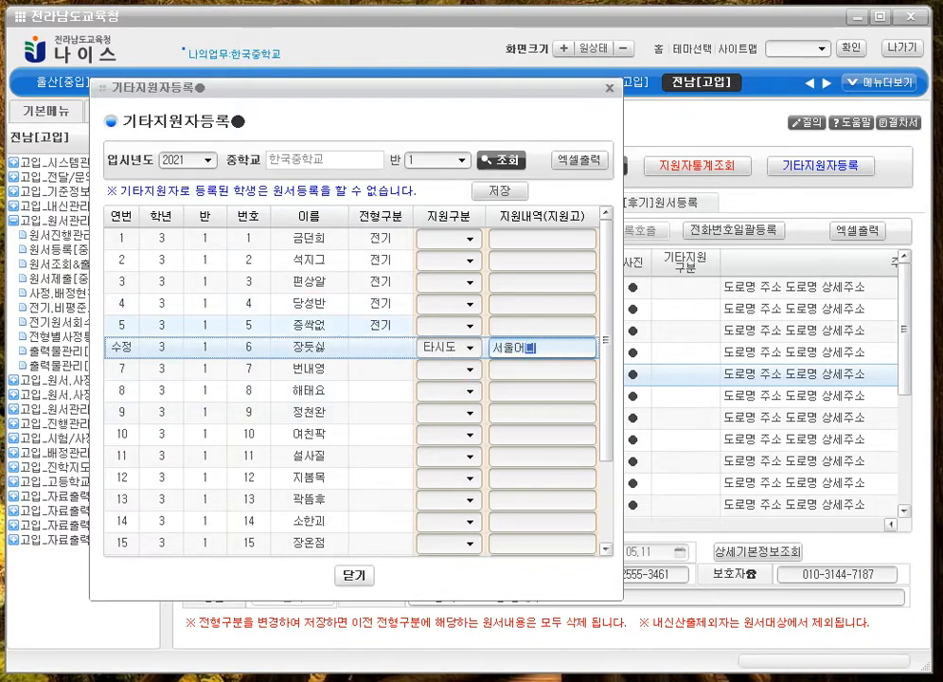
Step: Set student number 7's 지원구분 to 과학,영재고 with 지원내역 과학고 진학, then save the other-applicant entries and close 기타지원자등록
click(449, 368)
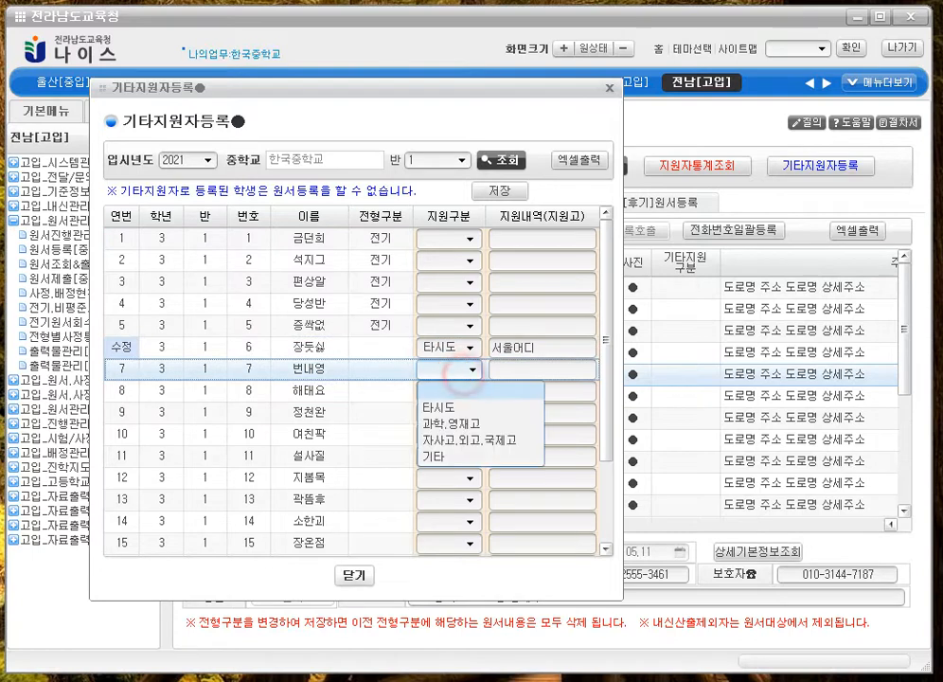
click(488, 422)
click(532, 369)
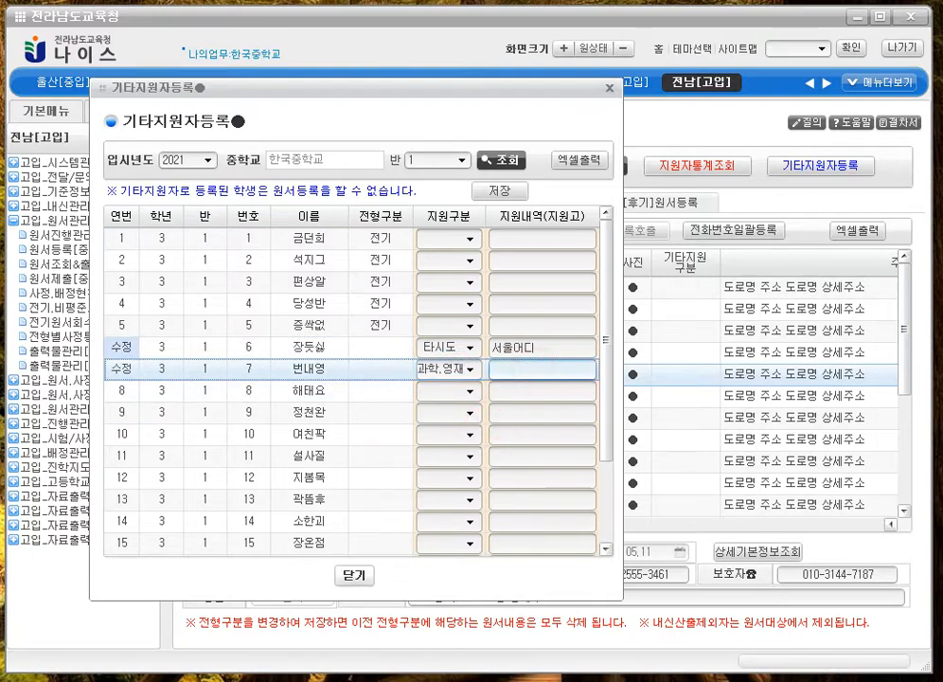
text(과학고 진학)
click(498, 191)
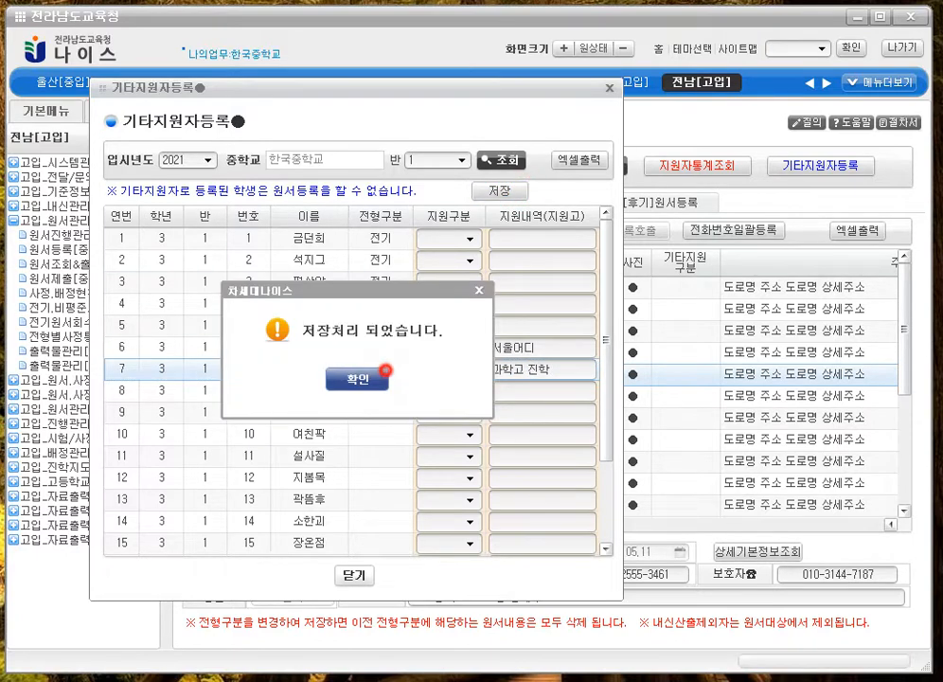
click(471, 377)
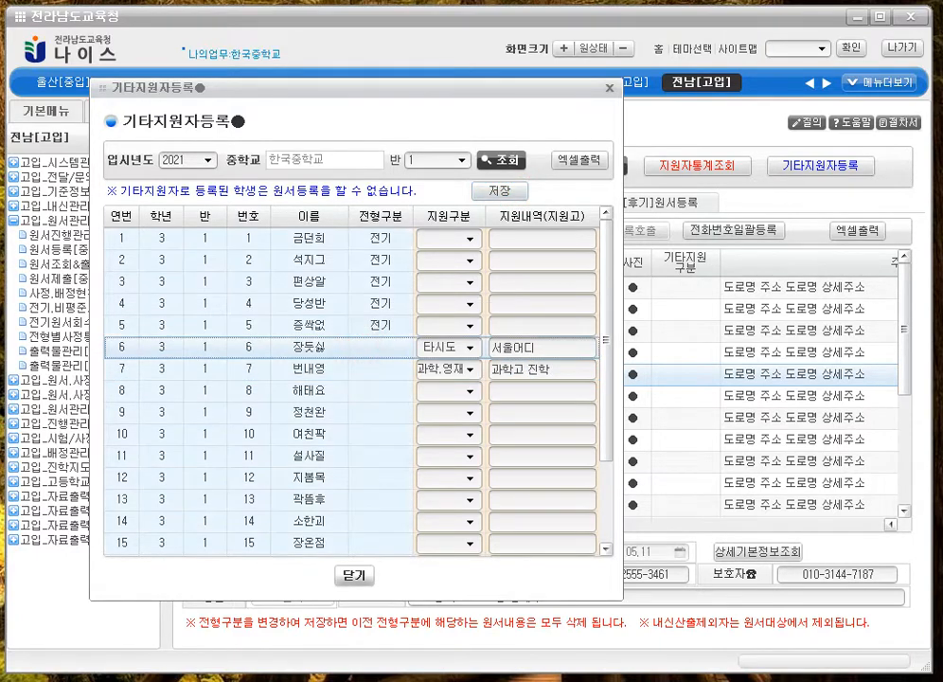
click(353, 575)
Step: Check the 기타지원구분, 전형구분 and basic information of students number 6 and 7 in the class 1 list
click(658, 391)
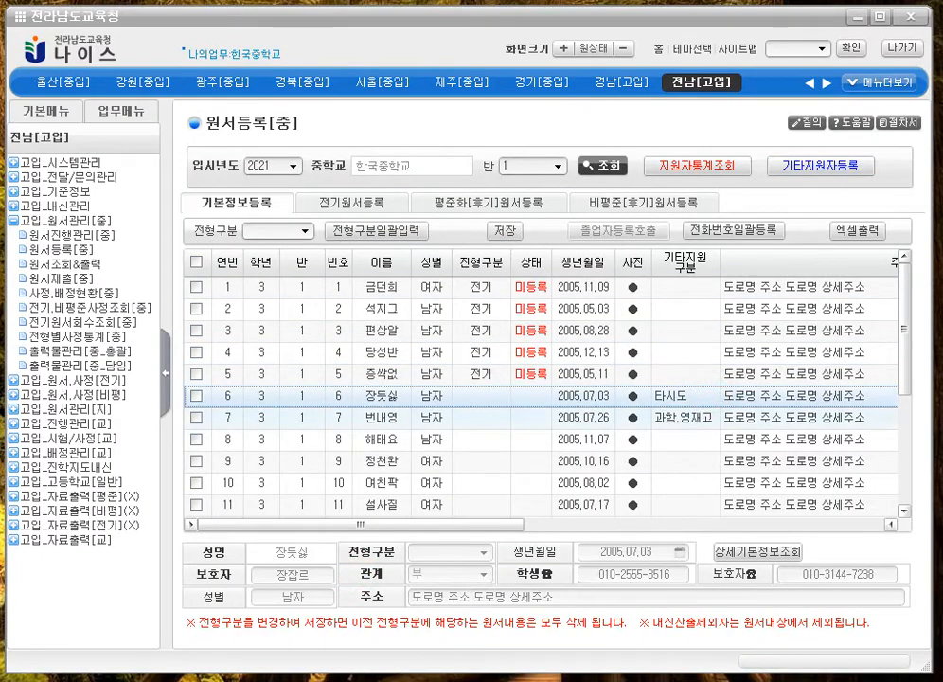
click(685, 419)
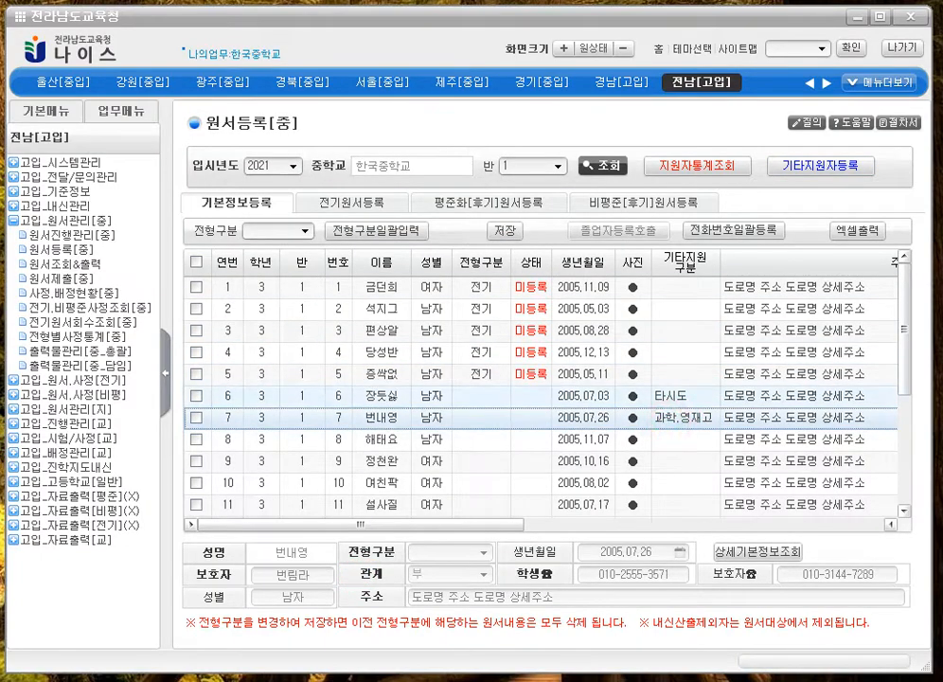
click(479, 396)
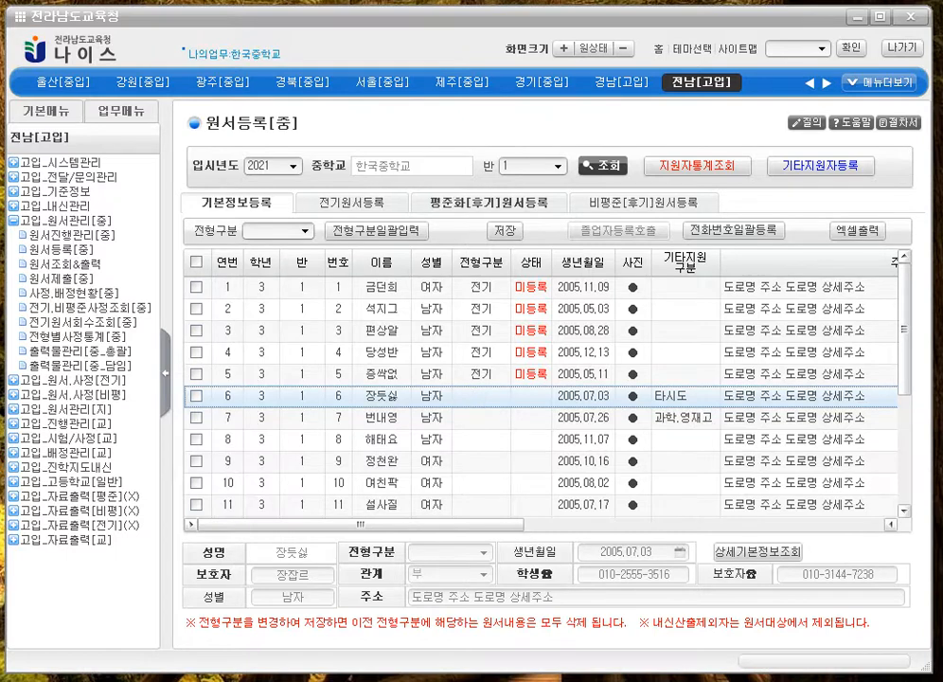
click(478, 417)
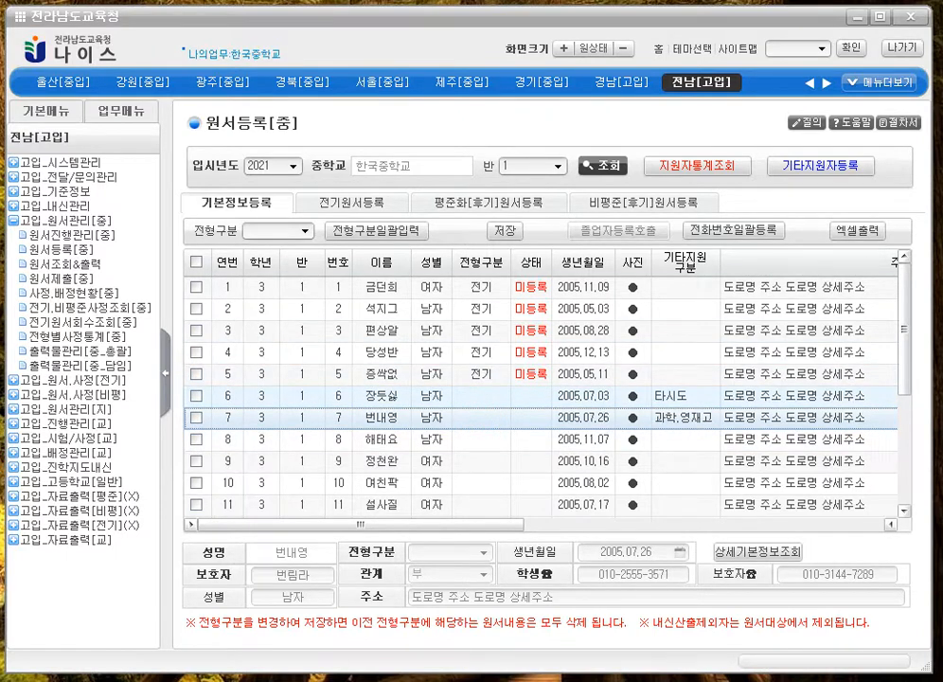
click(706, 394)
click(689, 418)
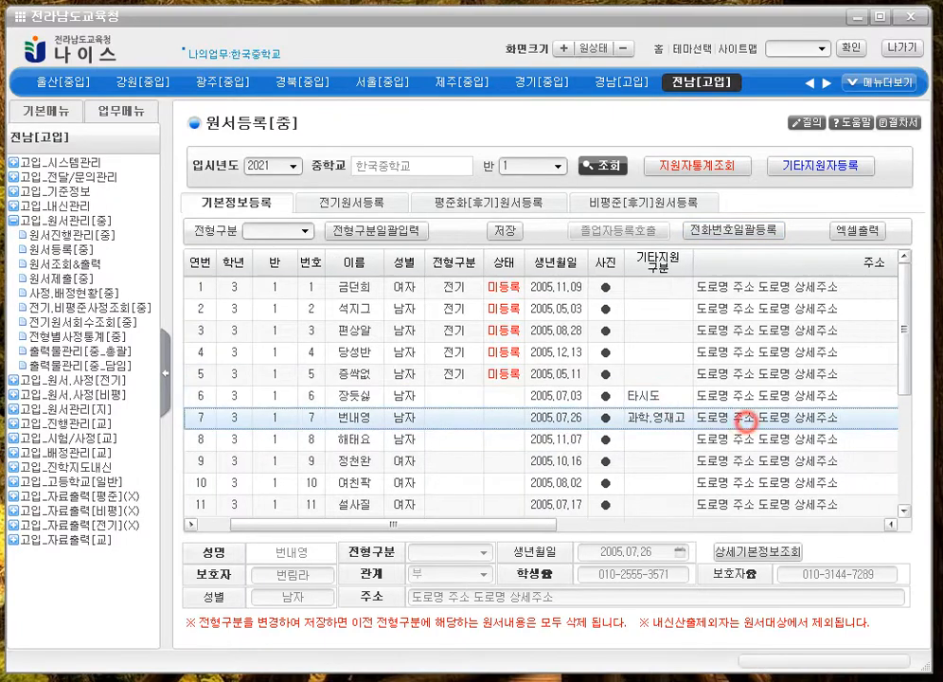
click(750, 390)
drag(553, 524, 483, 524)
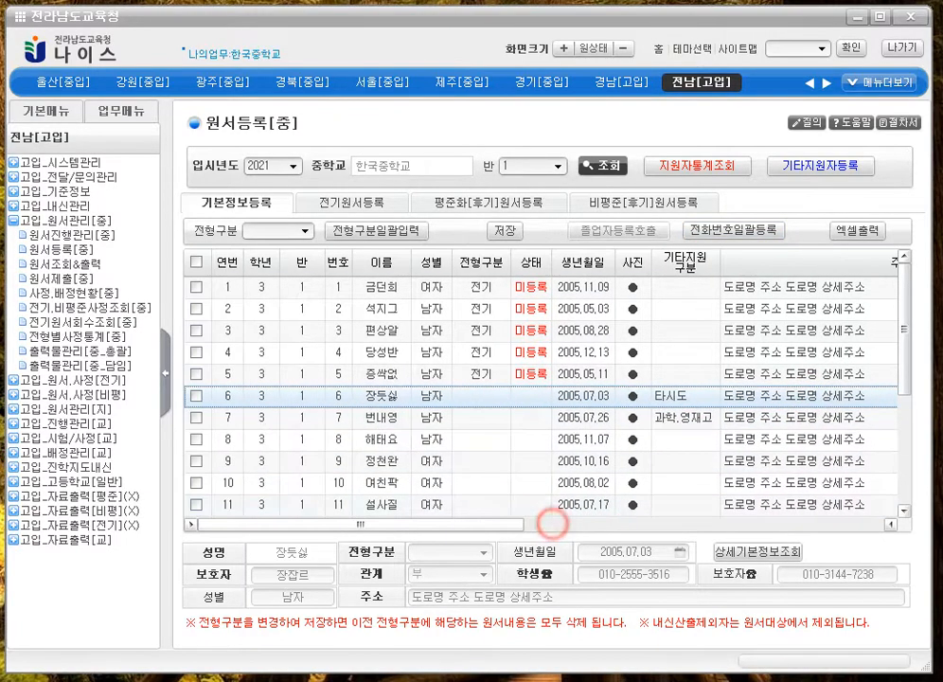
click(379, 414)
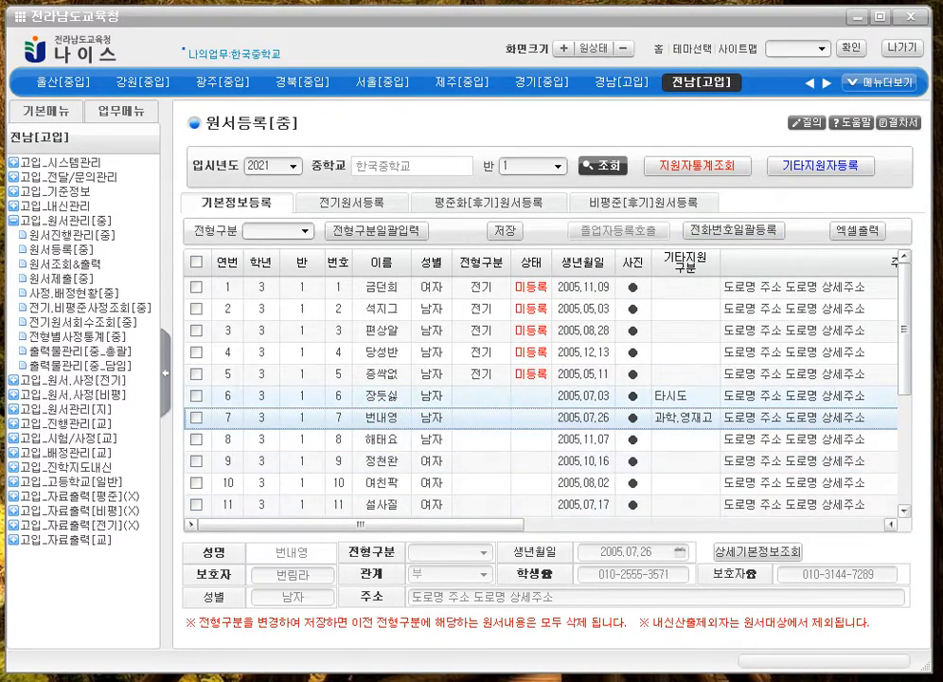
click(727, 390)
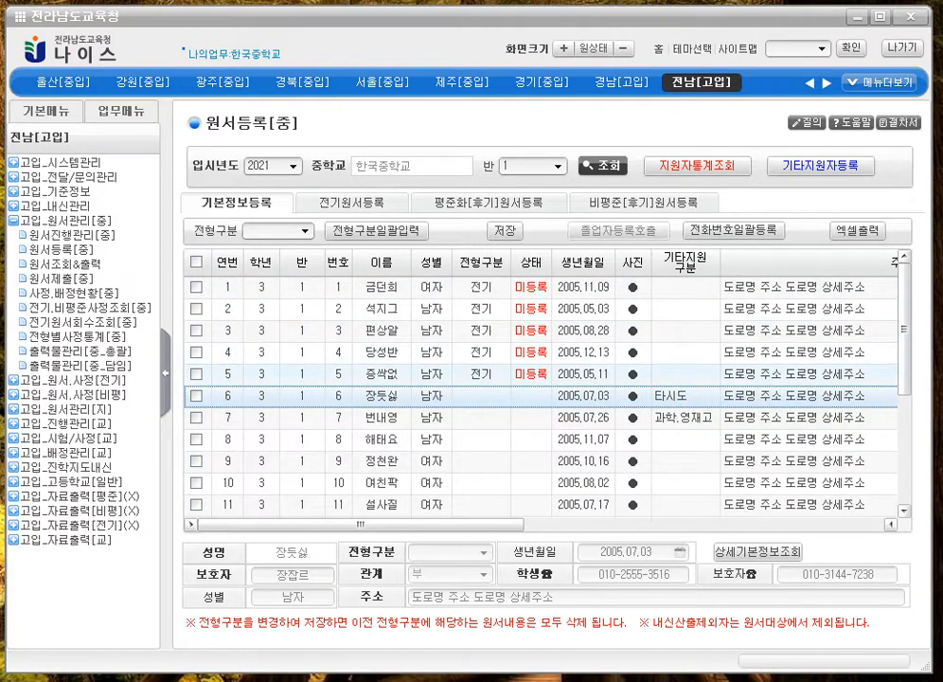
click(673, 414)
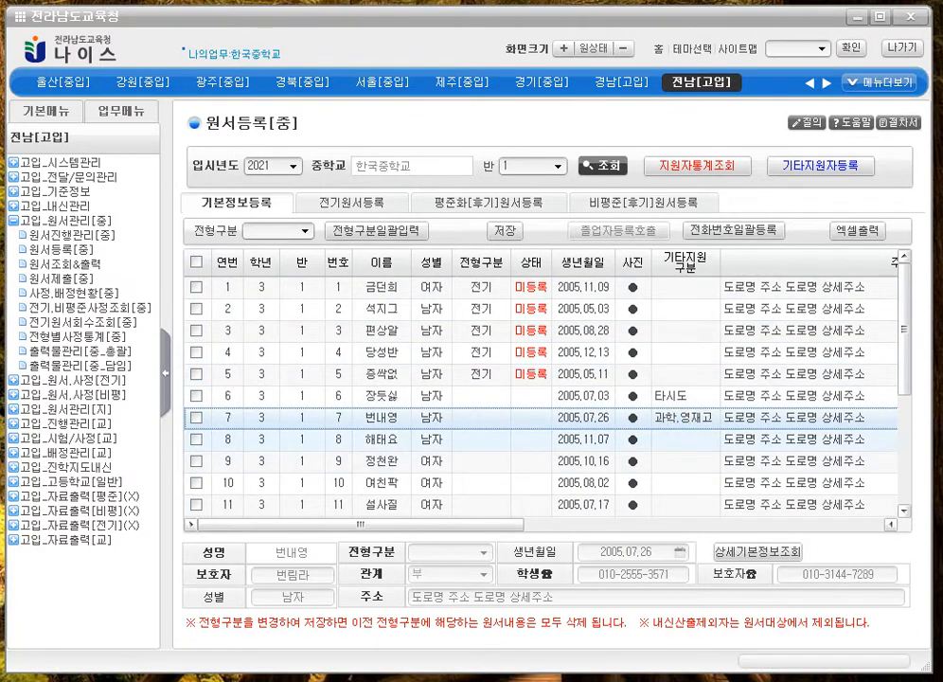